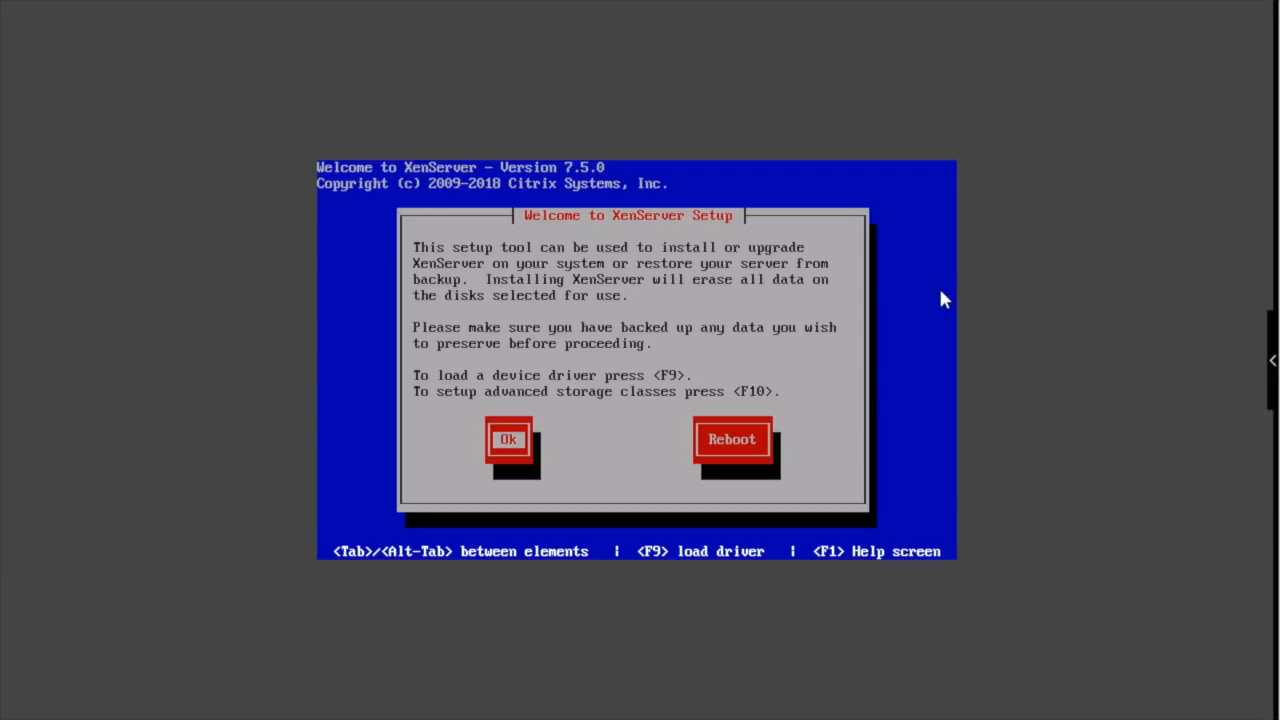
- Proceed past the XenServer setup welcome message and accept the end user license agreement
key("Return")
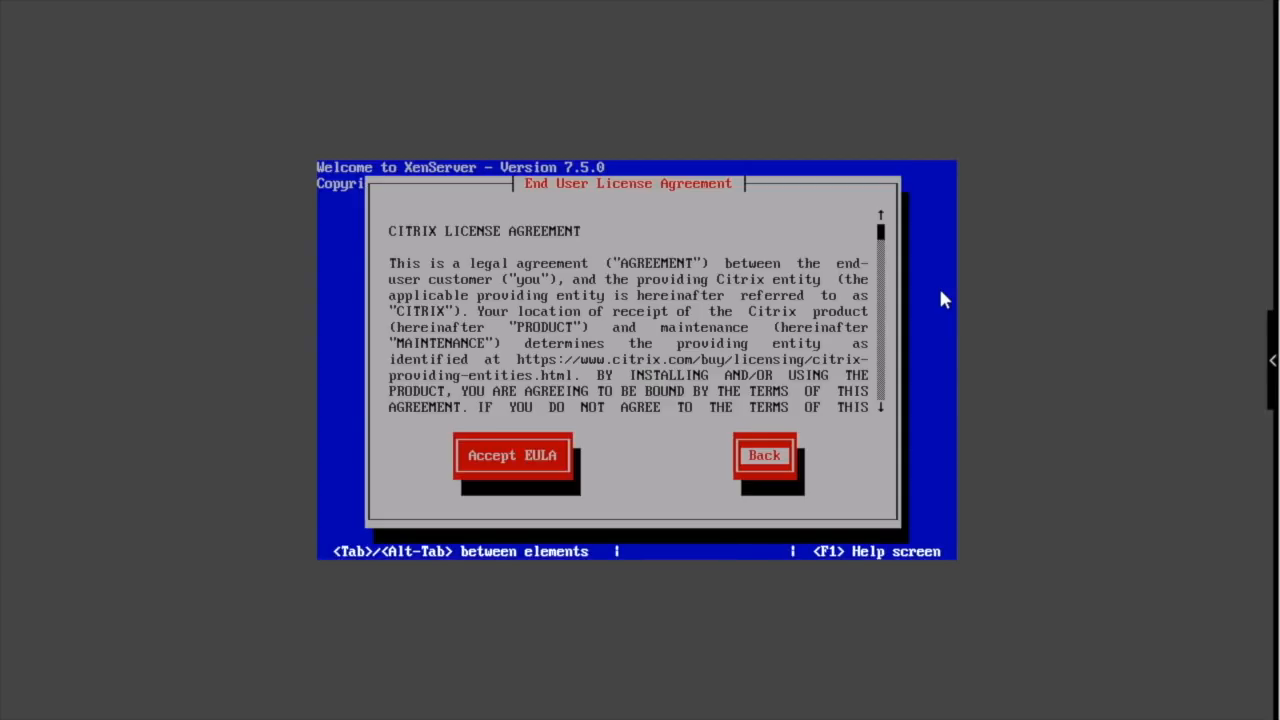
key("Tab")
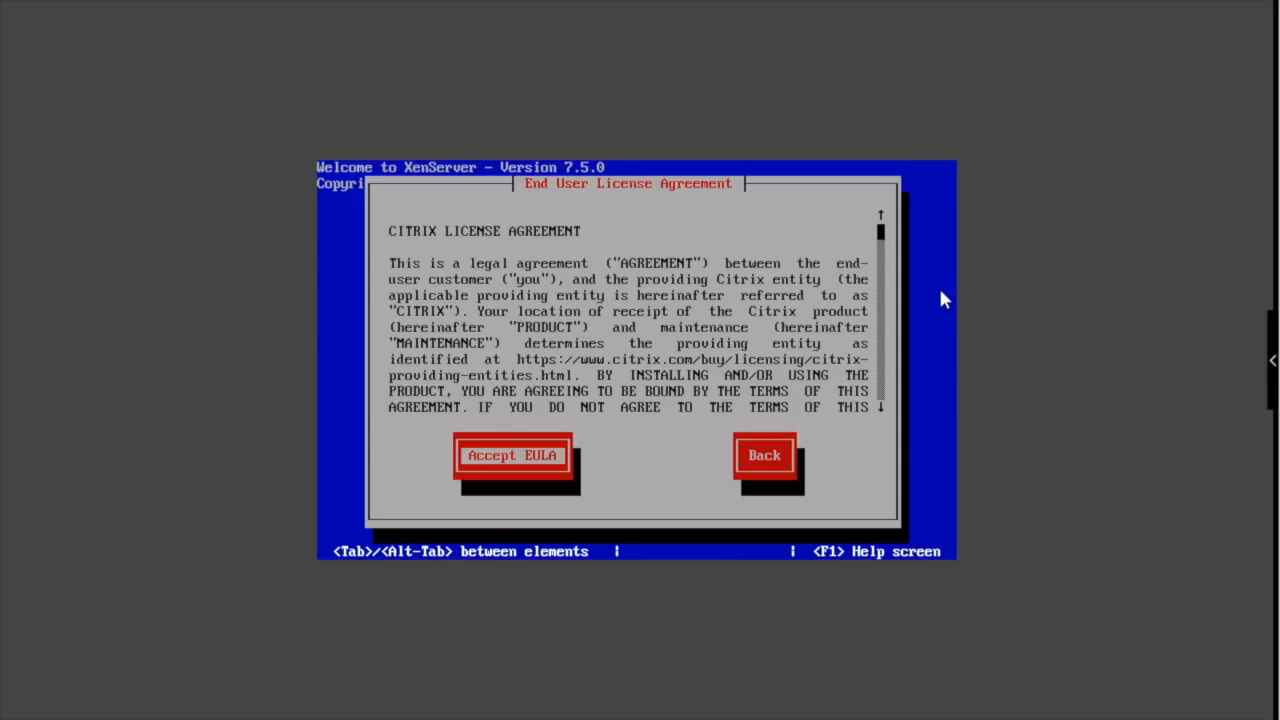
key("Return")
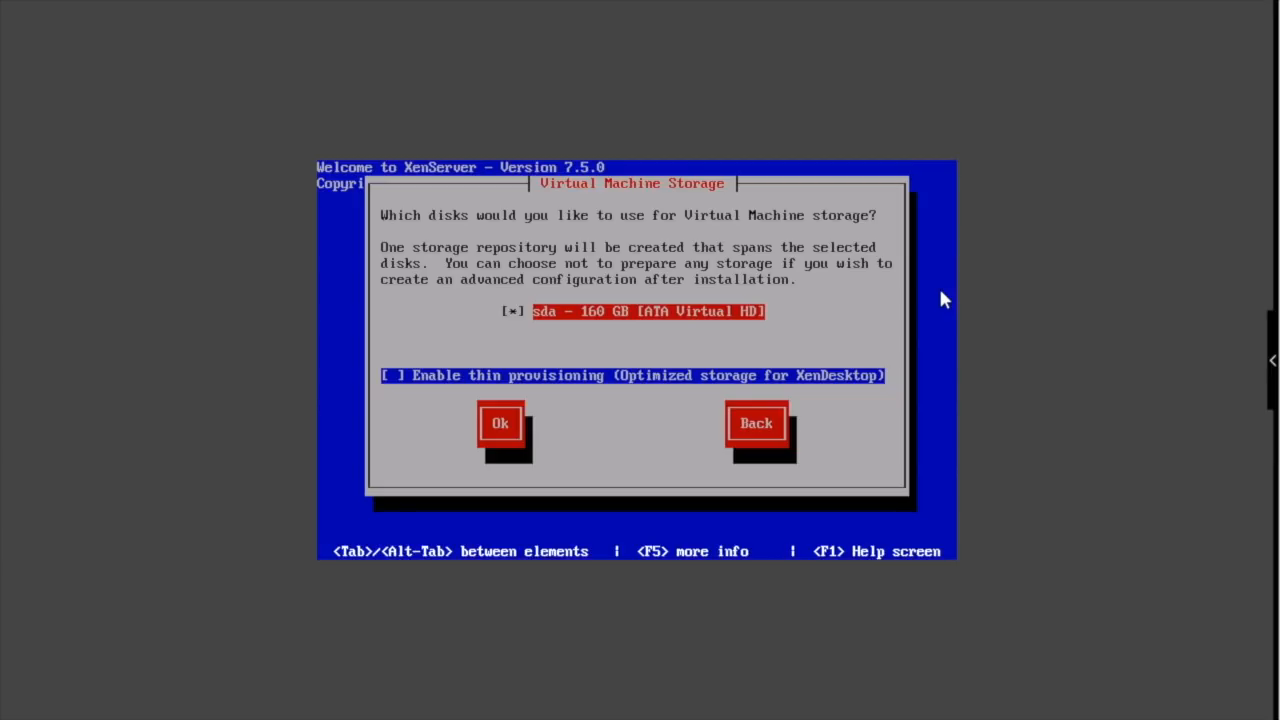
- Enable thin provisioning for virtual machine storage on the sda 160 GB disk and confirm the storage selection
key("Tab")
key("space")
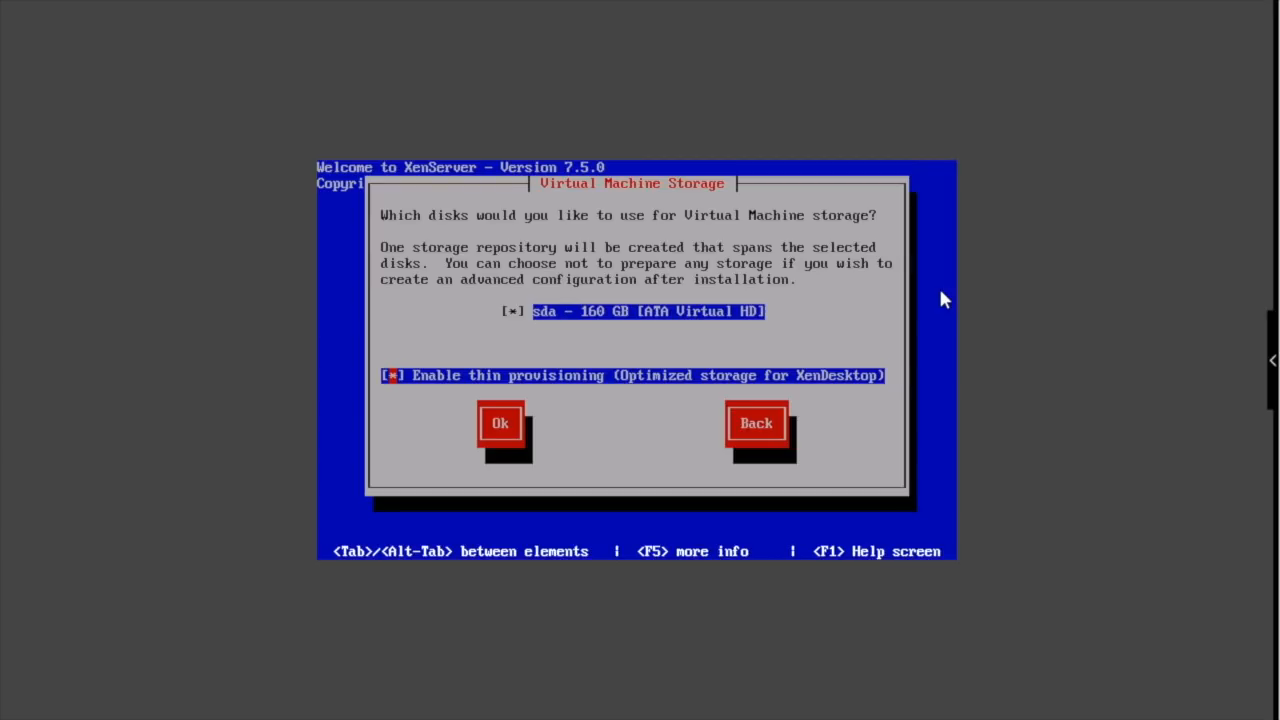
key("Tab")
key("Return")
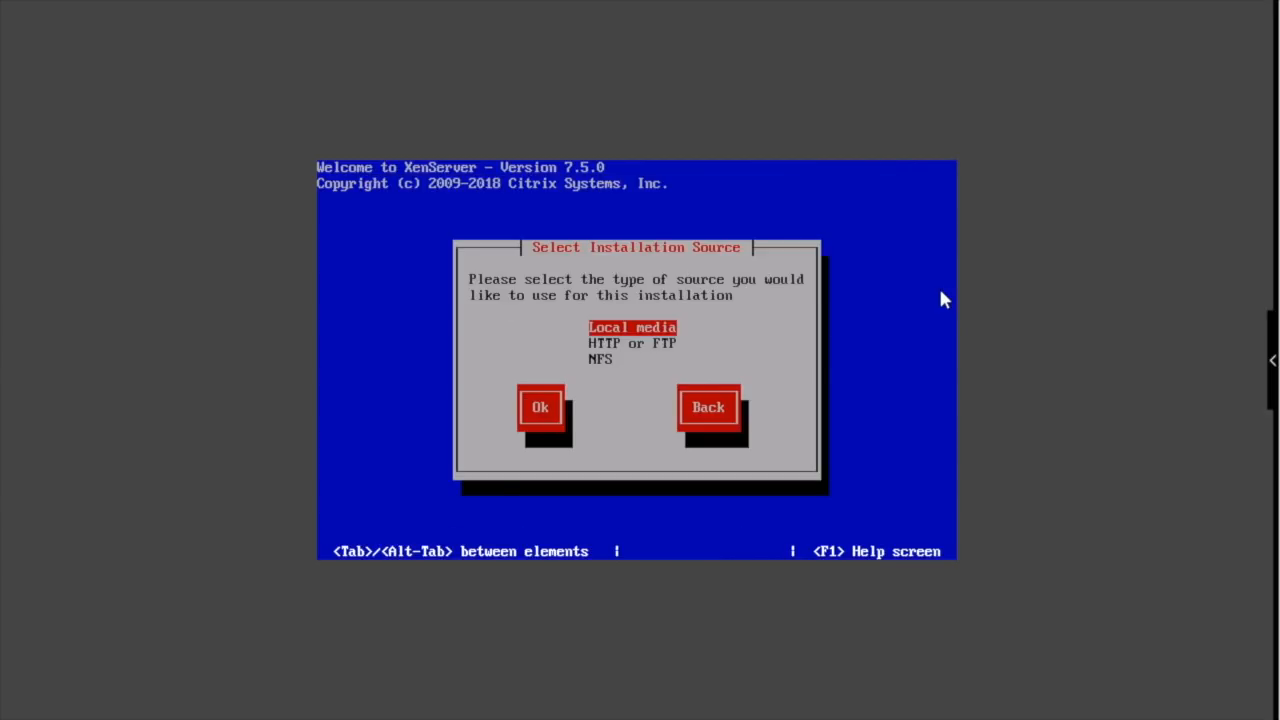
- Choose local media as the installation source and skip its verification
key("Tab")
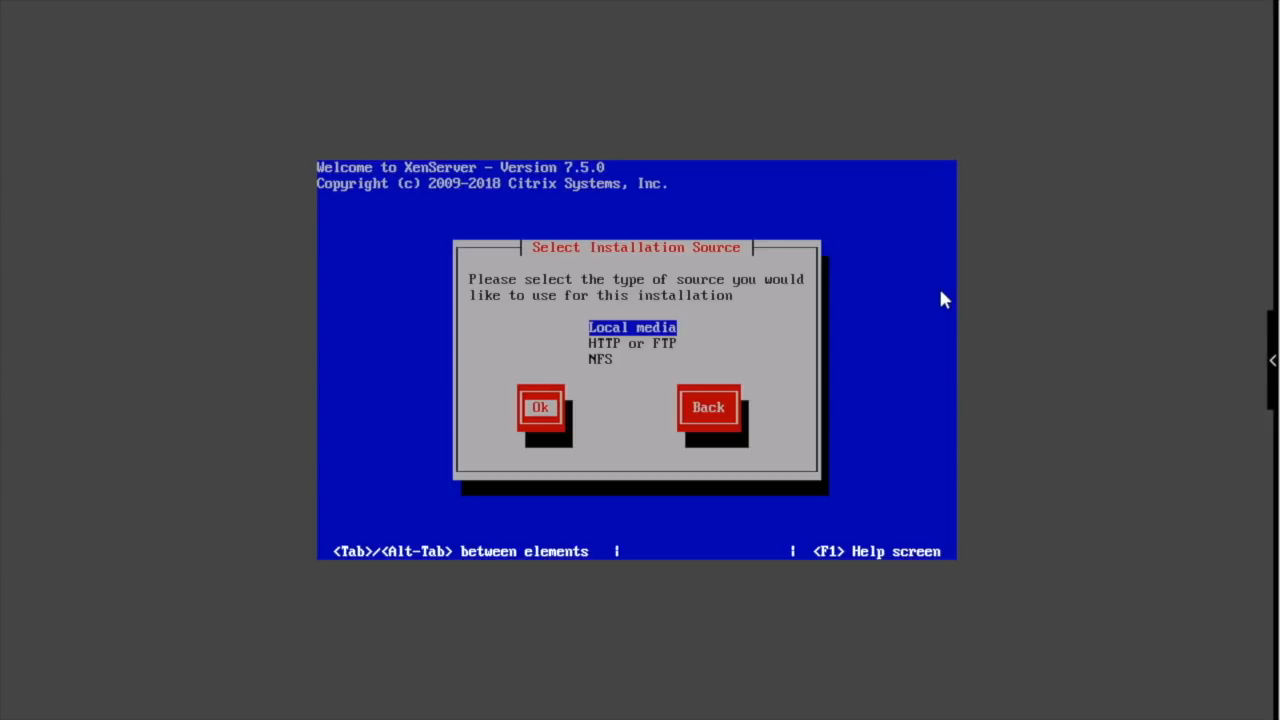
key("Return")
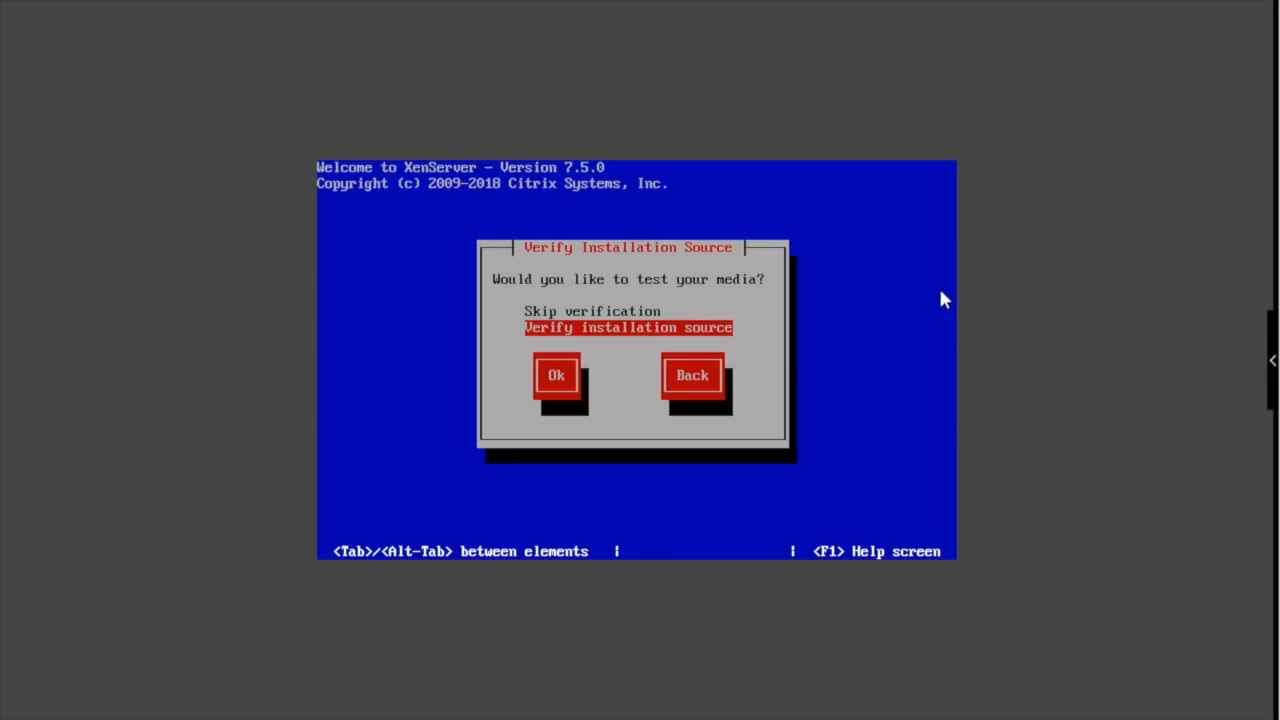
key("Up")
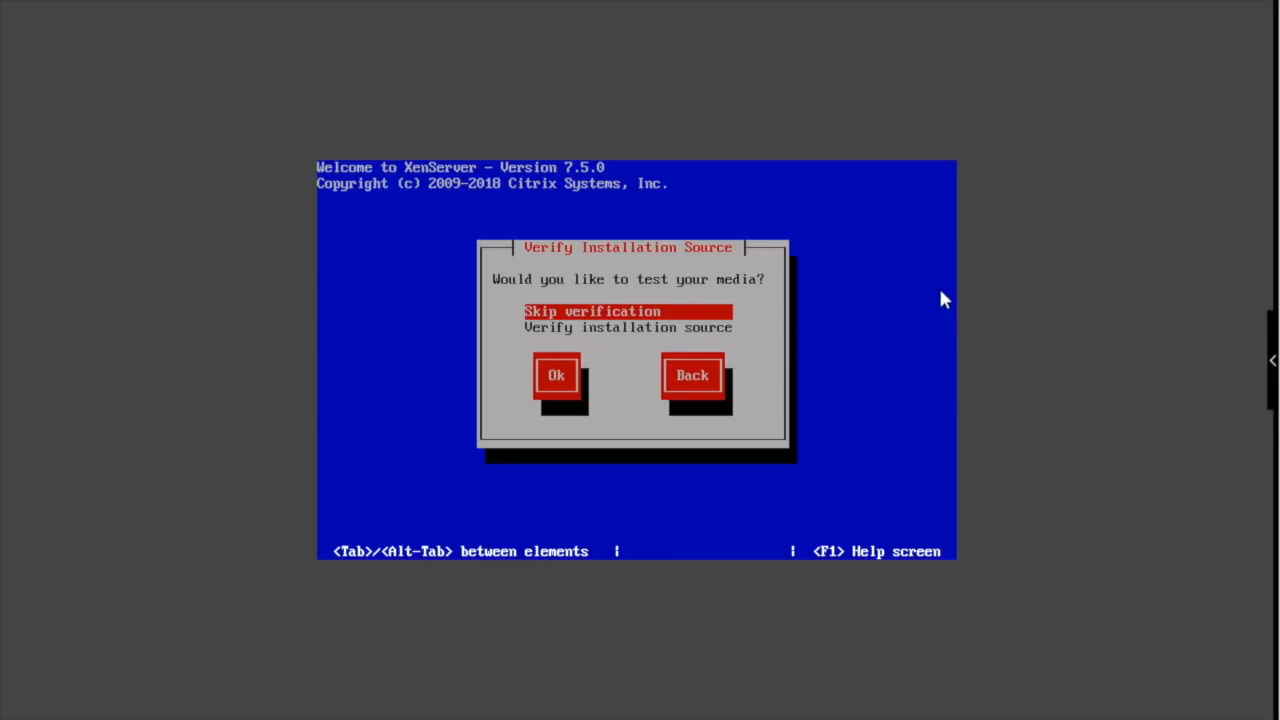
key("Tab")
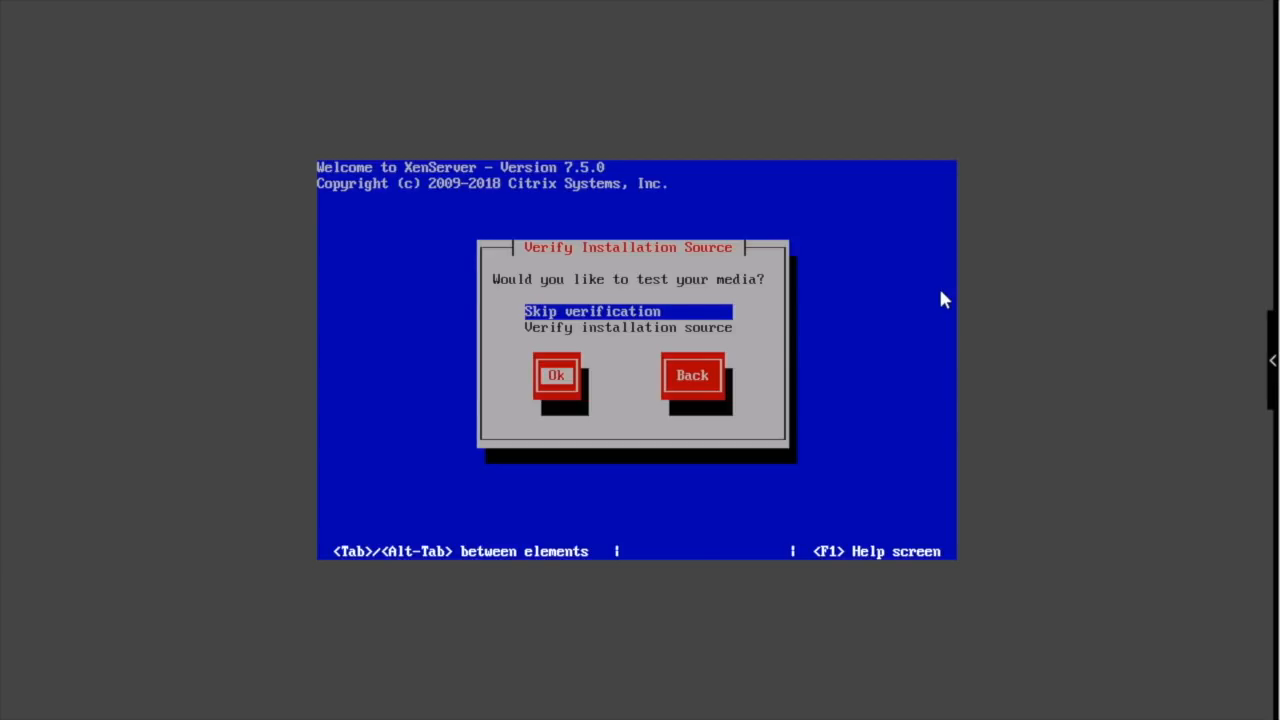
key("Return")
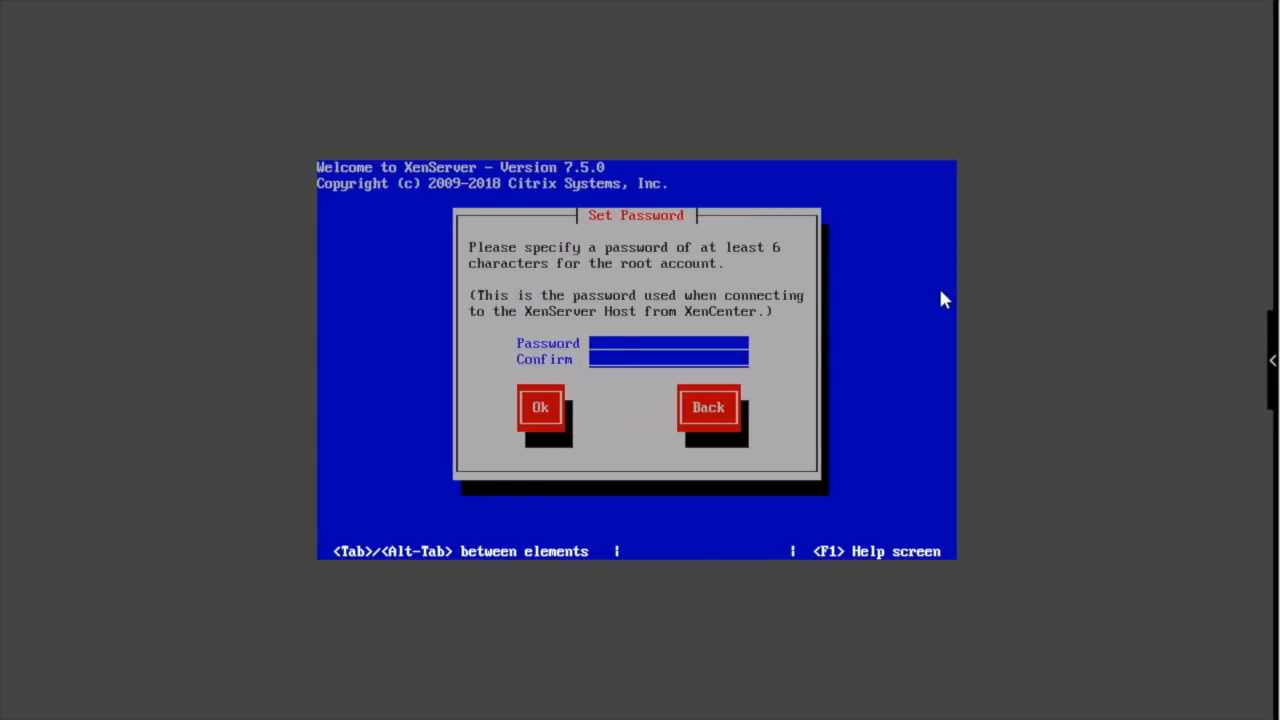
- Enter and confirm the root account password using the lab's stored Xen-Server credential, and accept it
left_click(1271, 380)
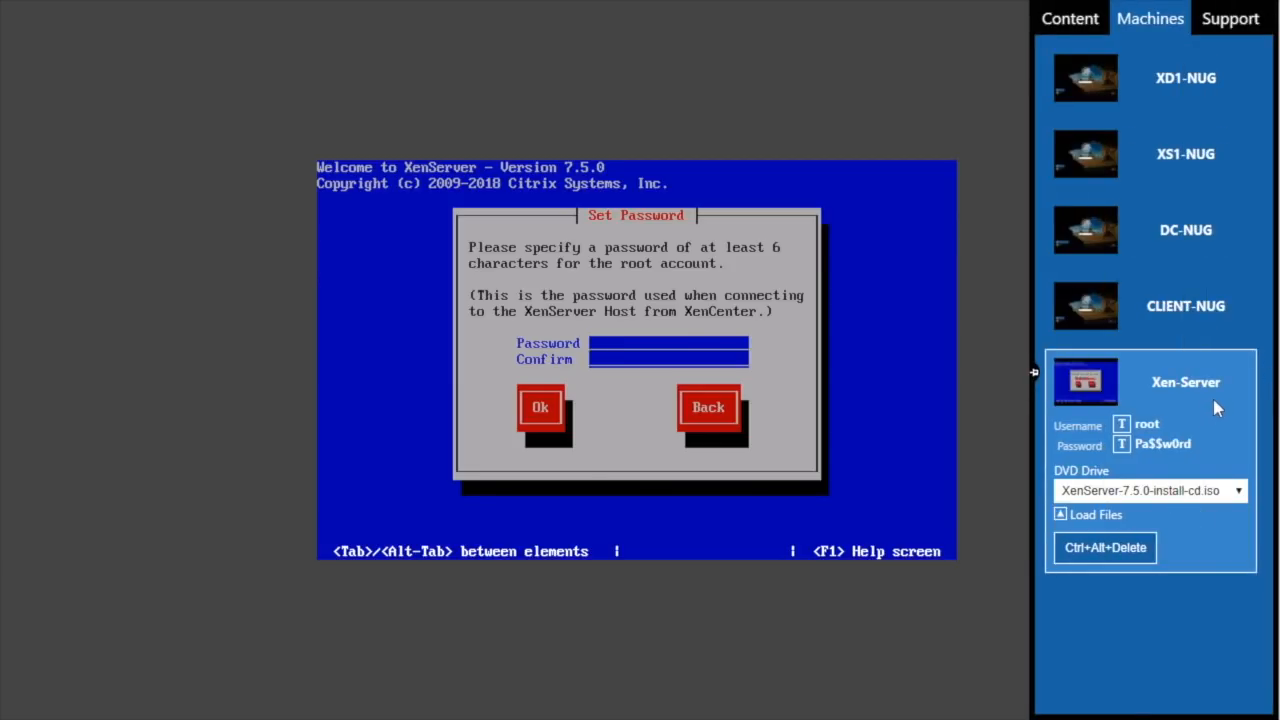
left_click(1176, 452)
left_click(1176, 452)
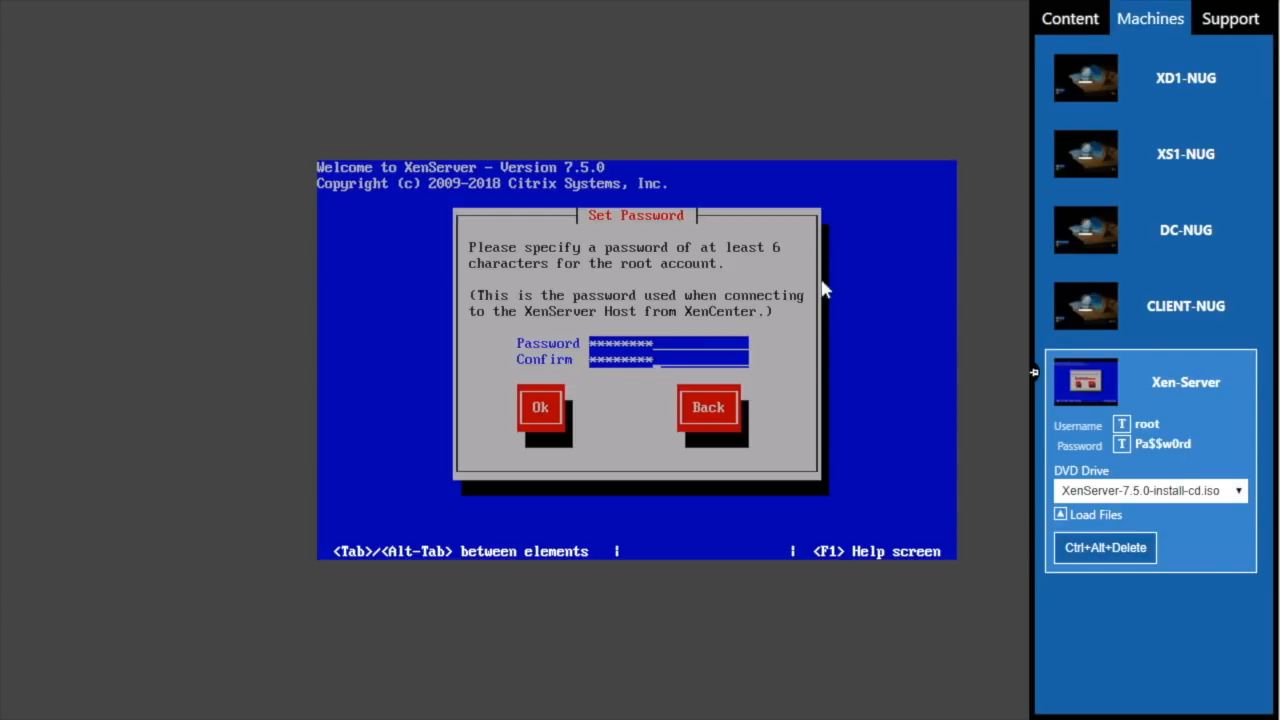
key("Tab")
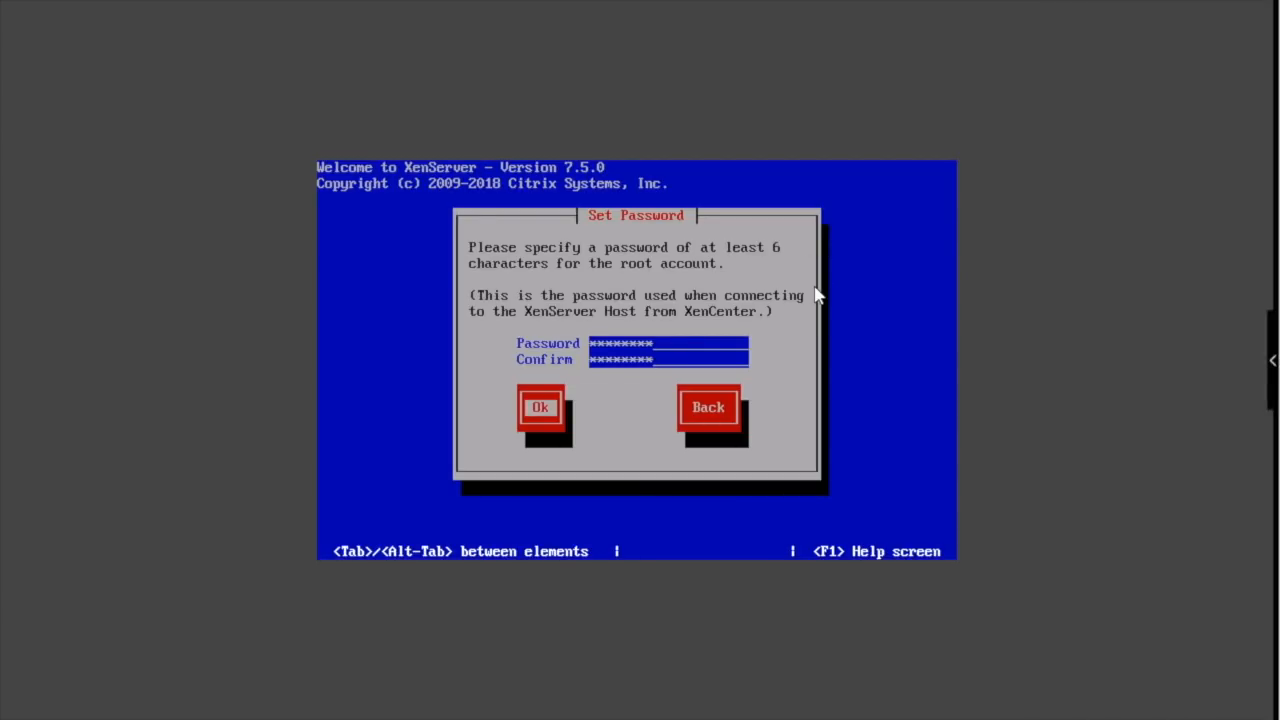
key("Return")
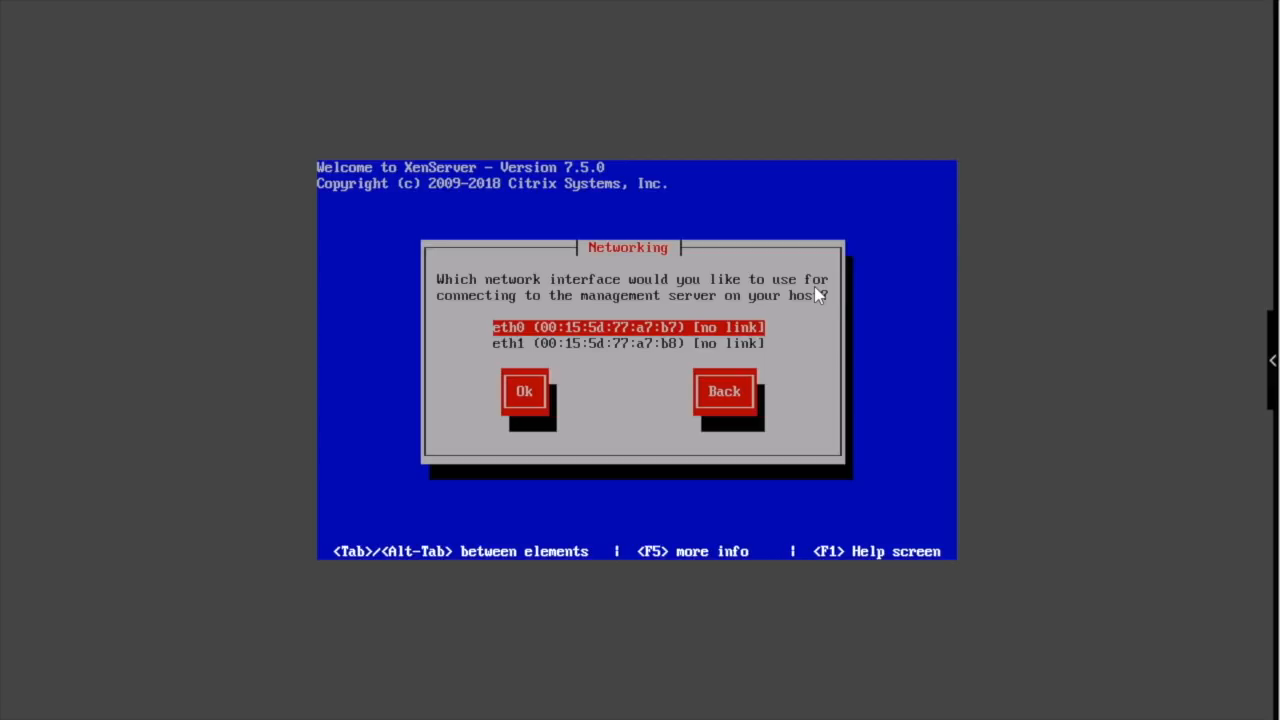
- Use eth0 for management with a static configuration: IP address 192.168.1.105, subnet mask 255.255.255.0, gateway 192.168.1.1
key("Tab")
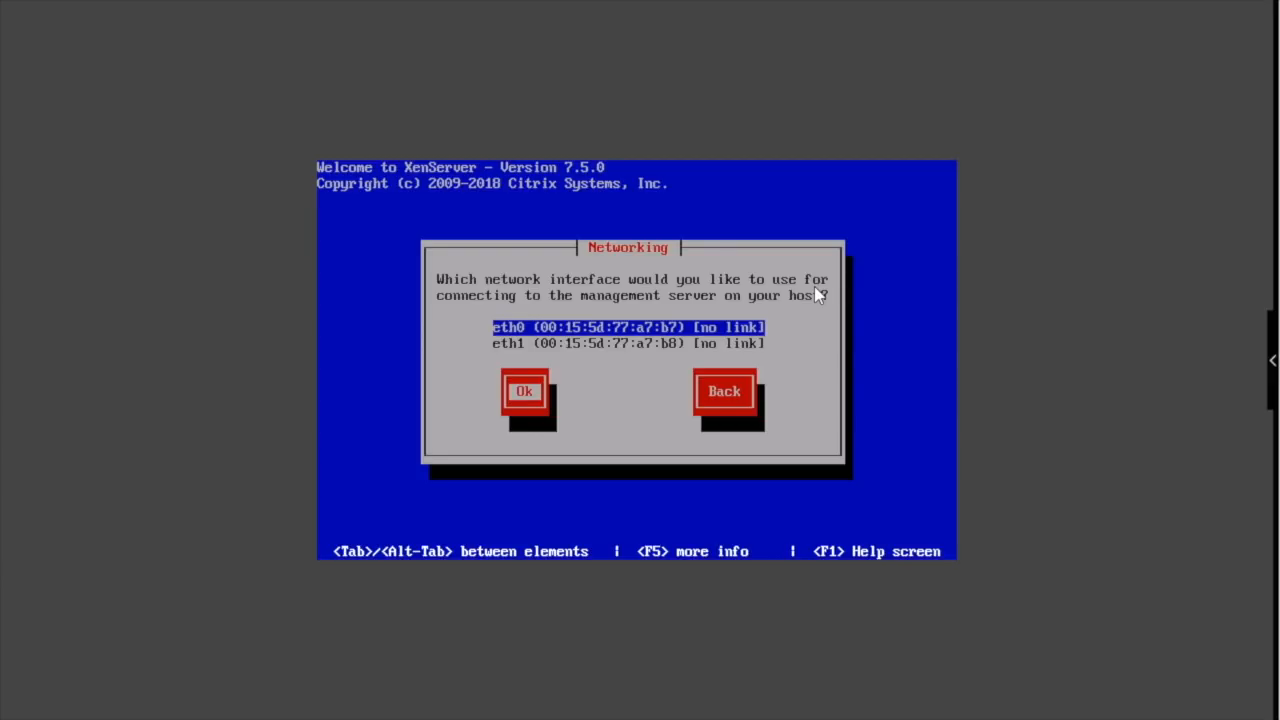
key("Return")
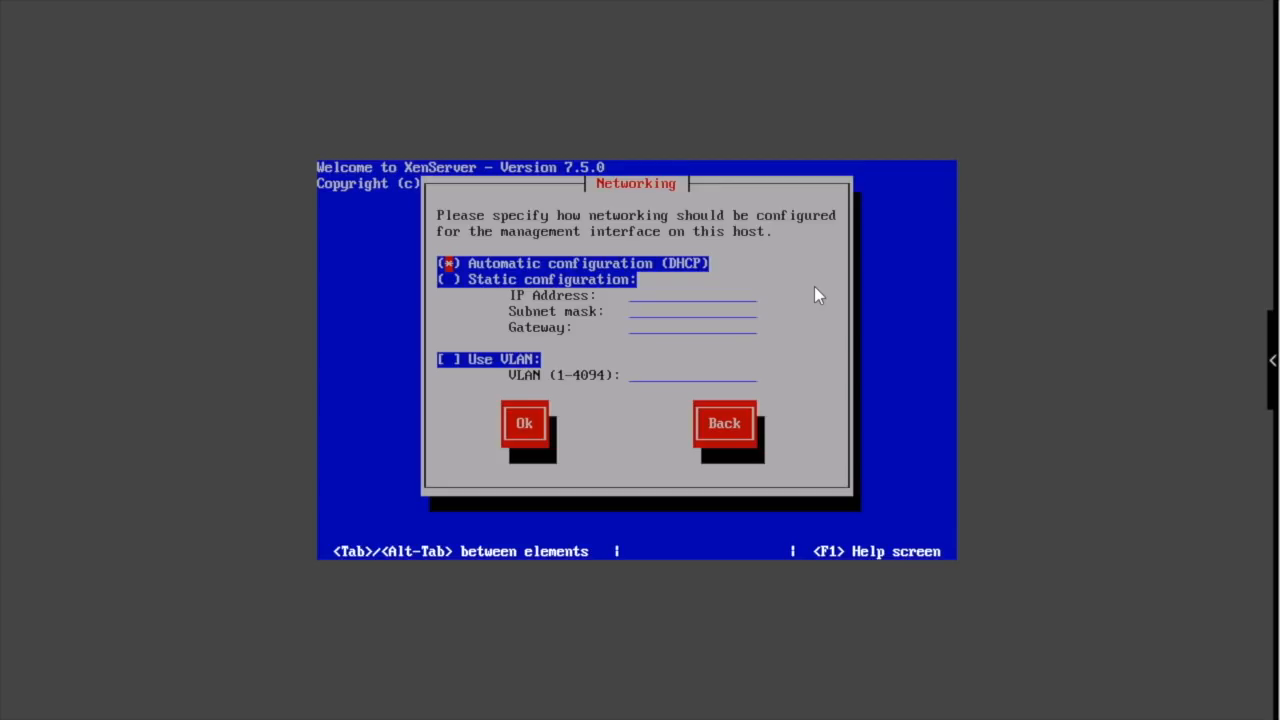
key("Down")
key("space")
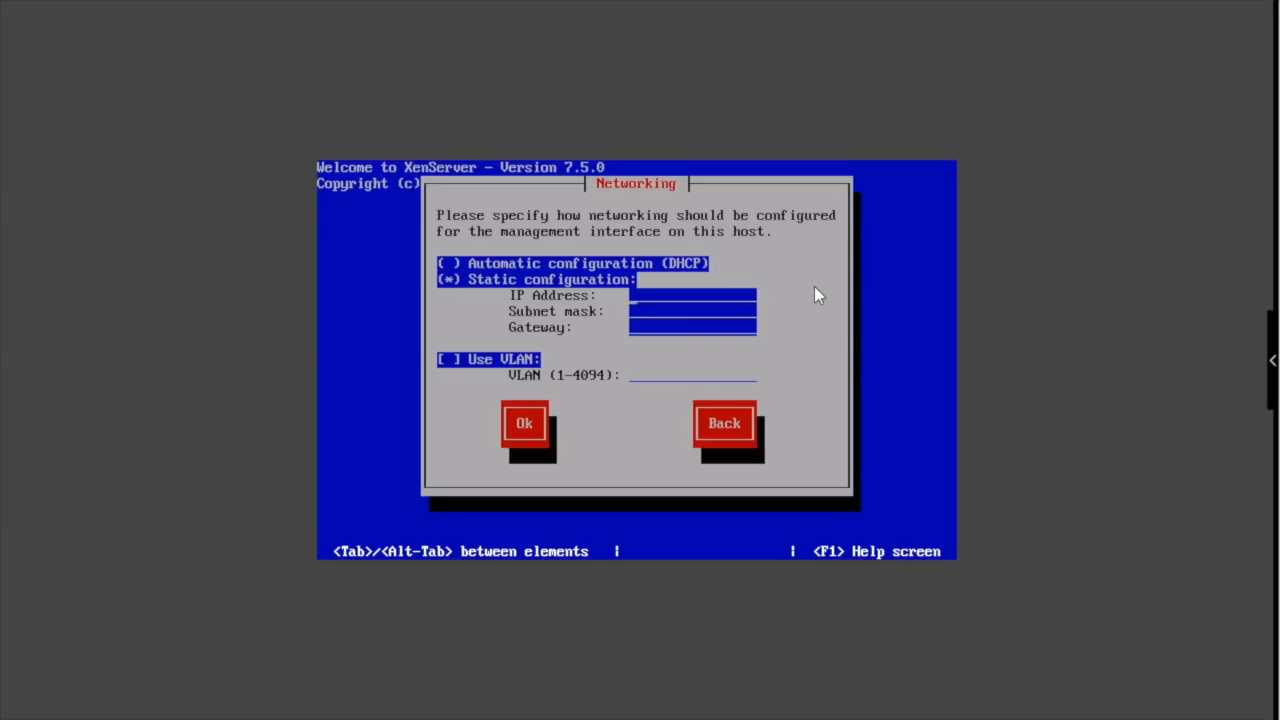
type("192.168.1.105")
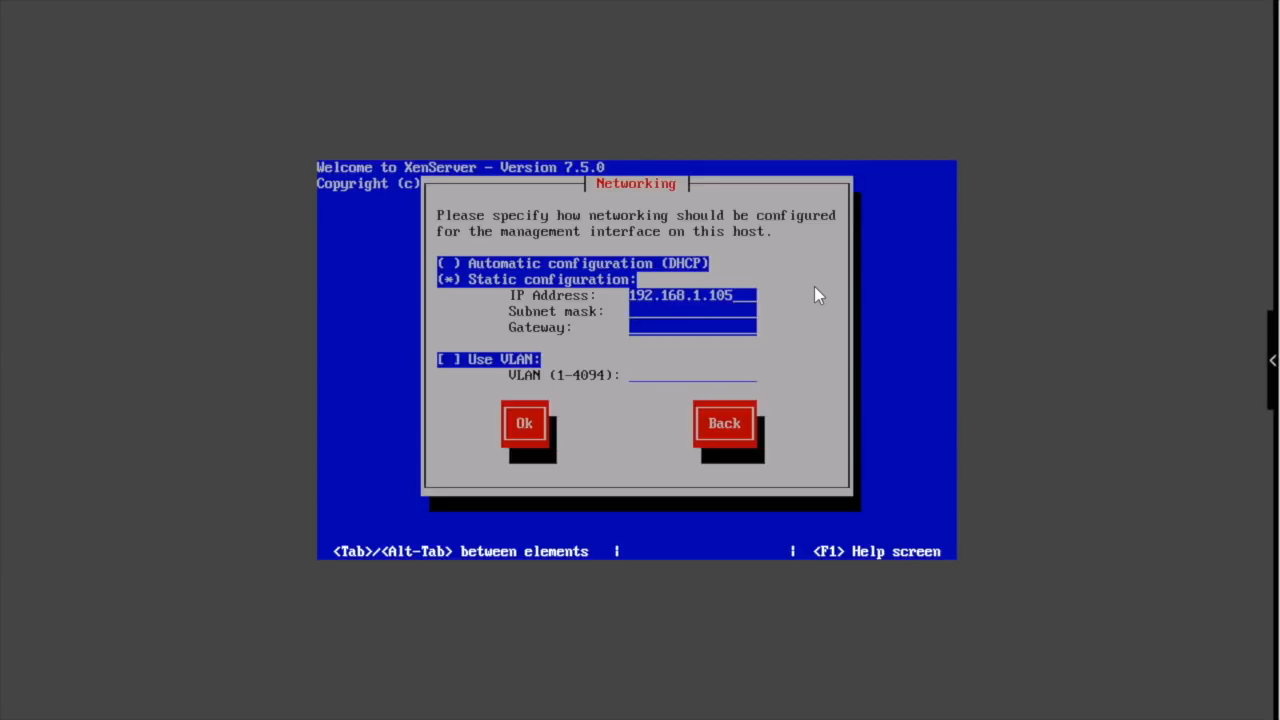
type("255.255.255.0")
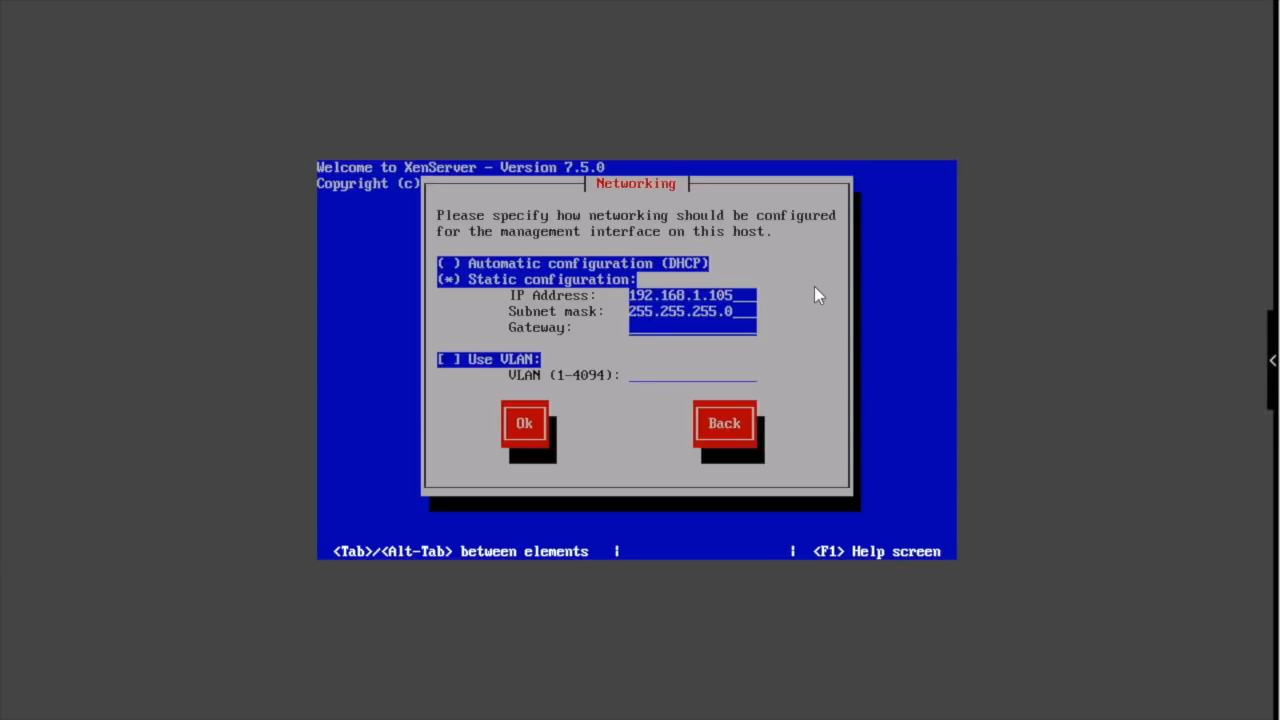
type("192.168.1.1")
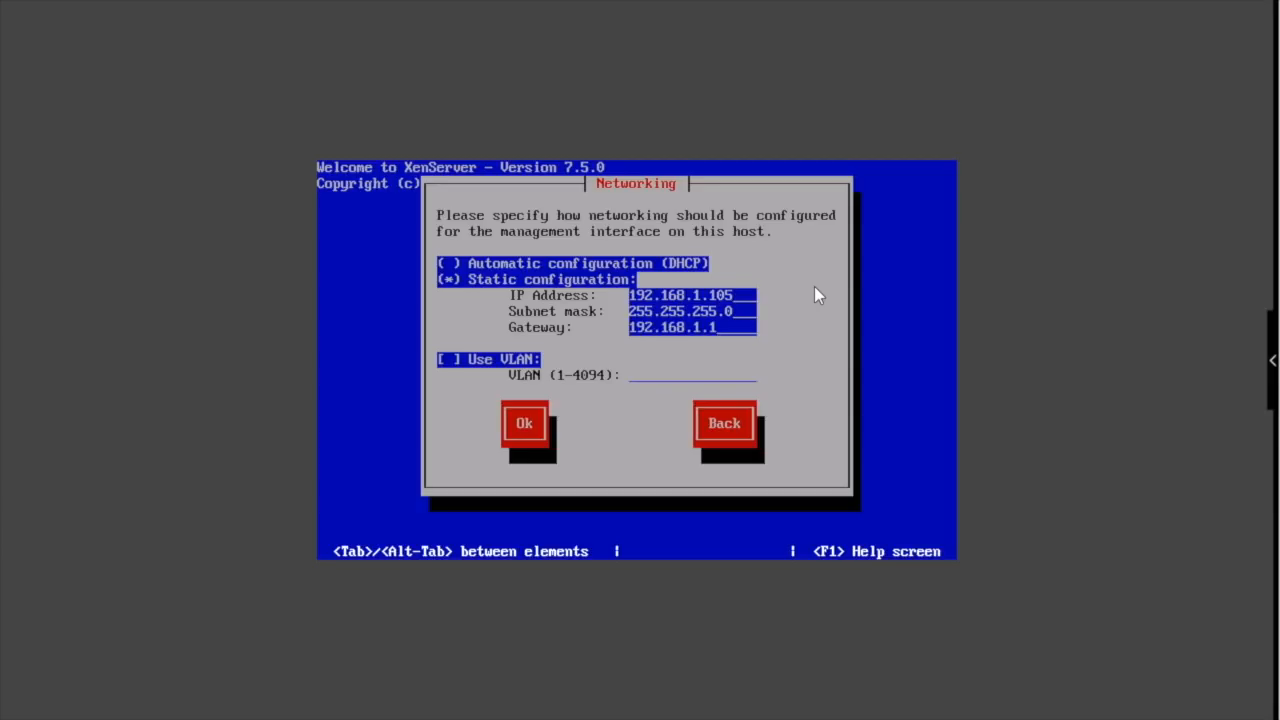
key("Tab")
key("Tab")
key("Return")
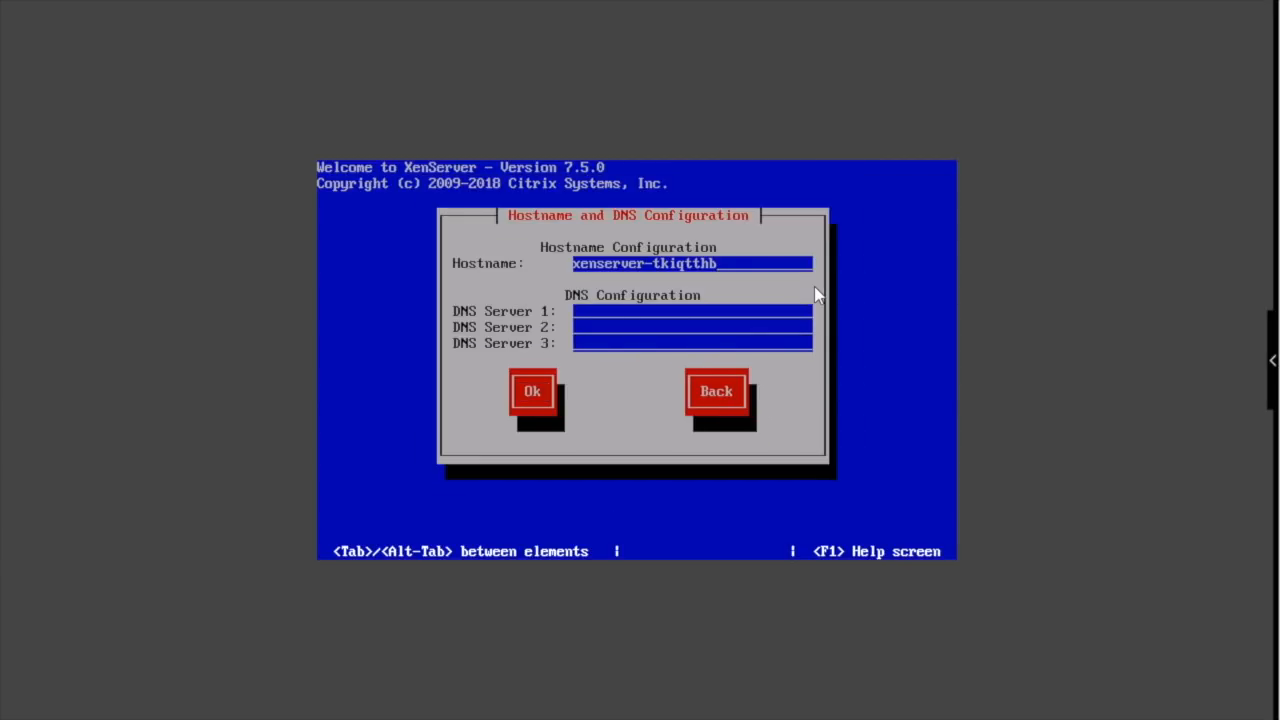
- Set the hostname to xenserver-nug and DNS Server 1 to 192.168.1.100, leaving the other DNS servers blank
key("BackSpace")
key("BackSpace")
key("BackSpace")
key("BackSpace")
key("BackSpace")
key("BackSpace")
key("BackSpace")
key("BackSpace")
type("nug")
key("Tab")
type("192.168.1.100")
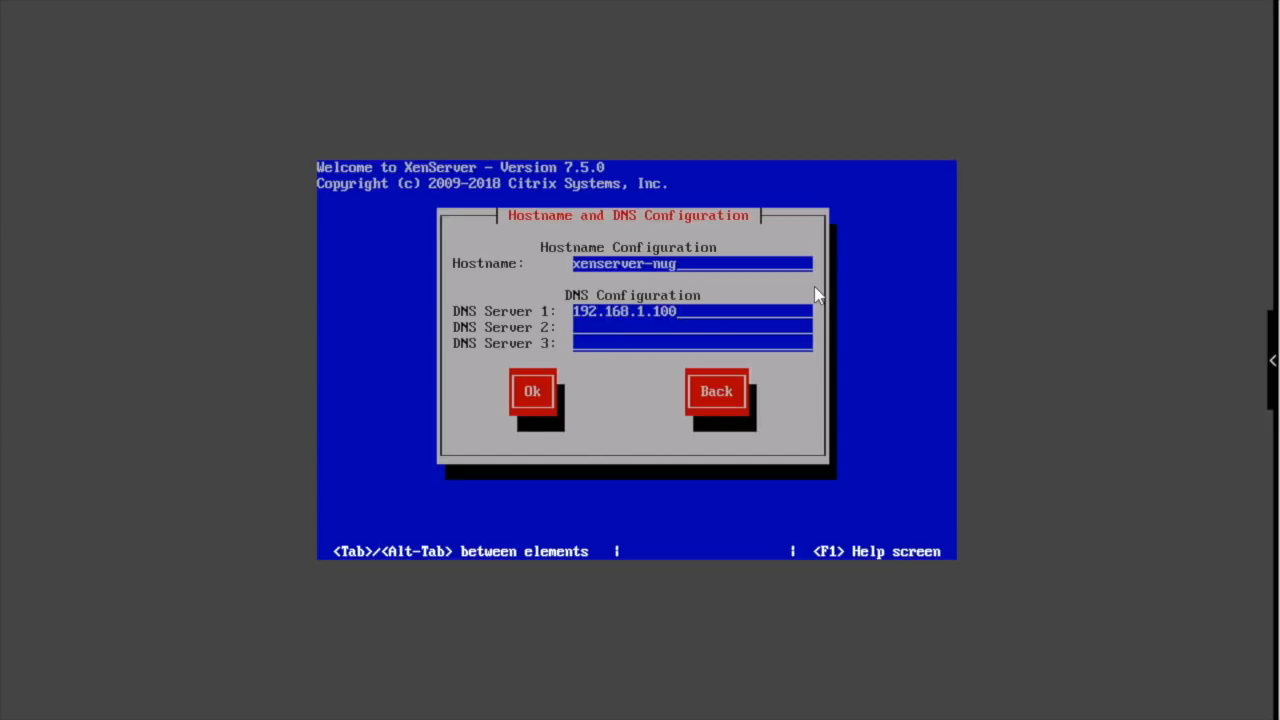
key("Tab")
key("Tab")
key("Tab")
key("Return")
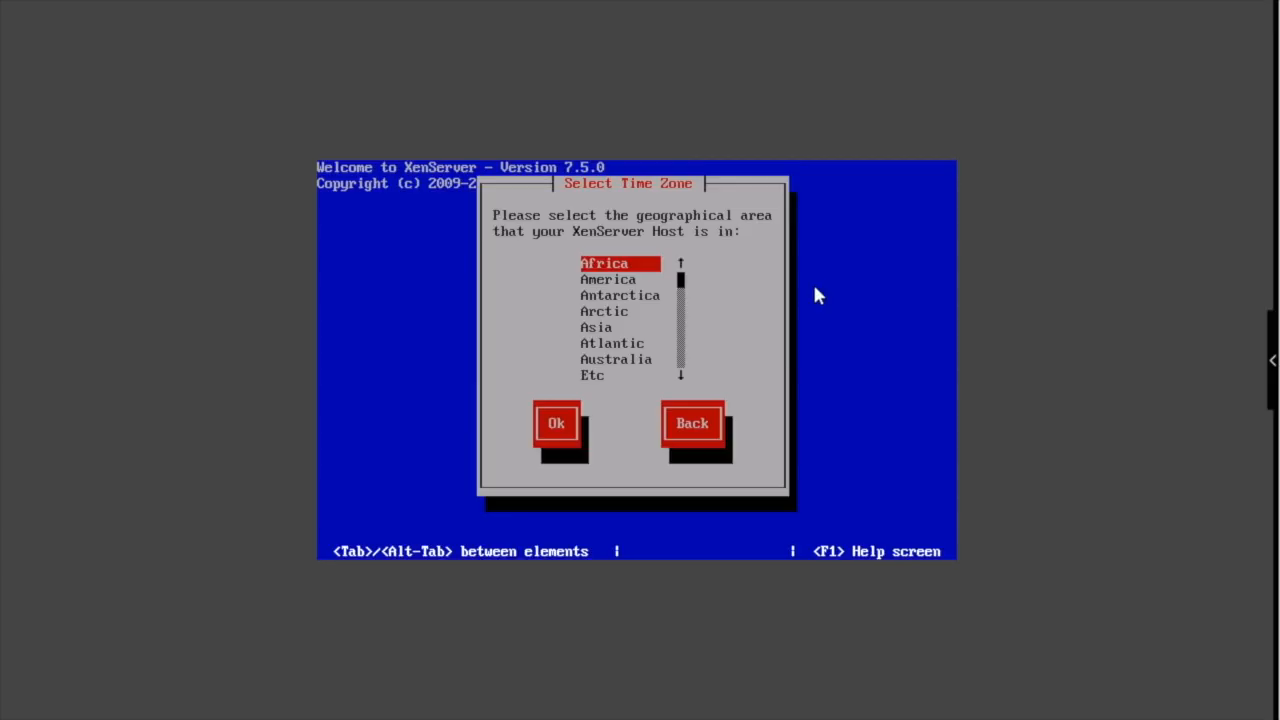
- Set the host's time zone to America, Los Angeles
key("Down")
key("Tab")
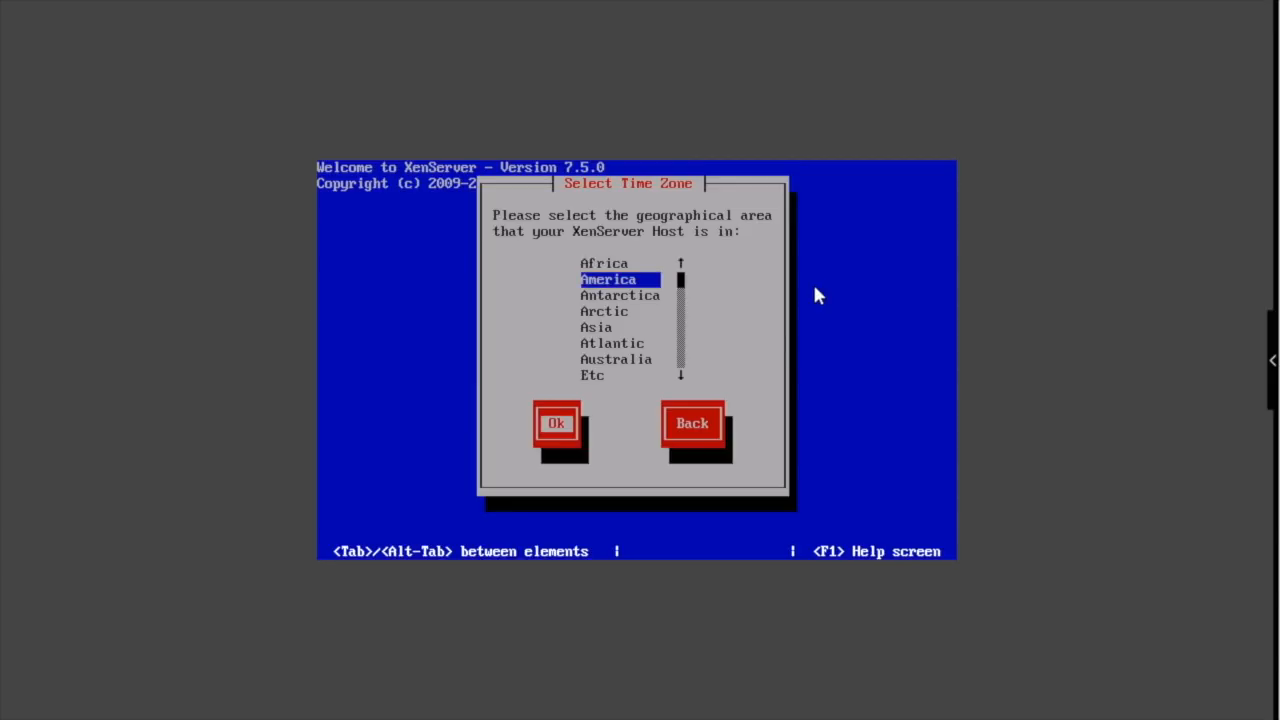
key("Return")
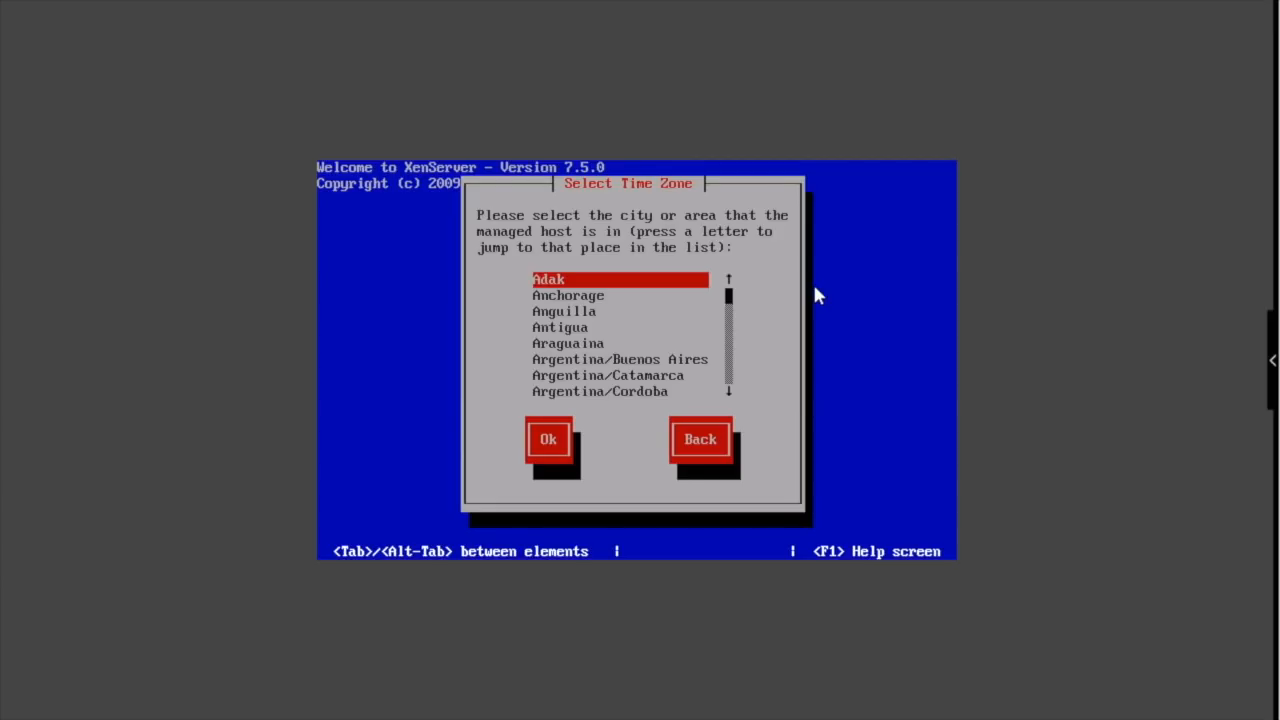
key("l")
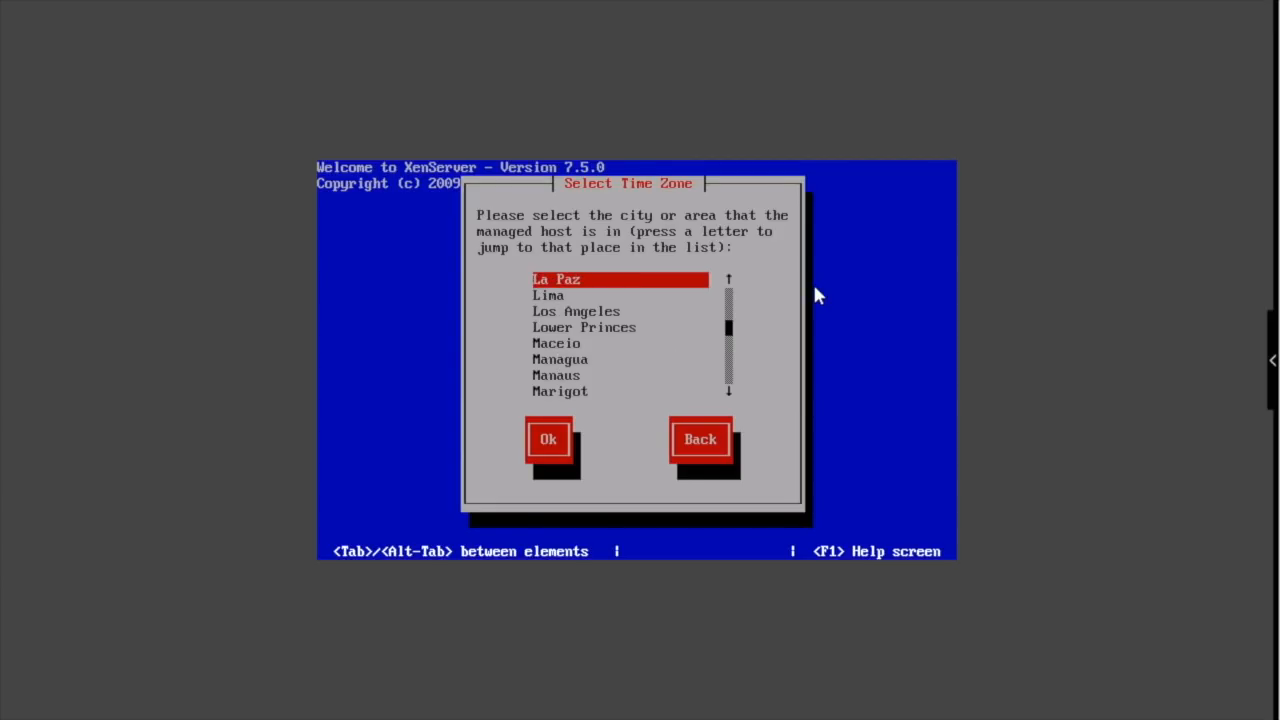
key("Down")
key("Down")
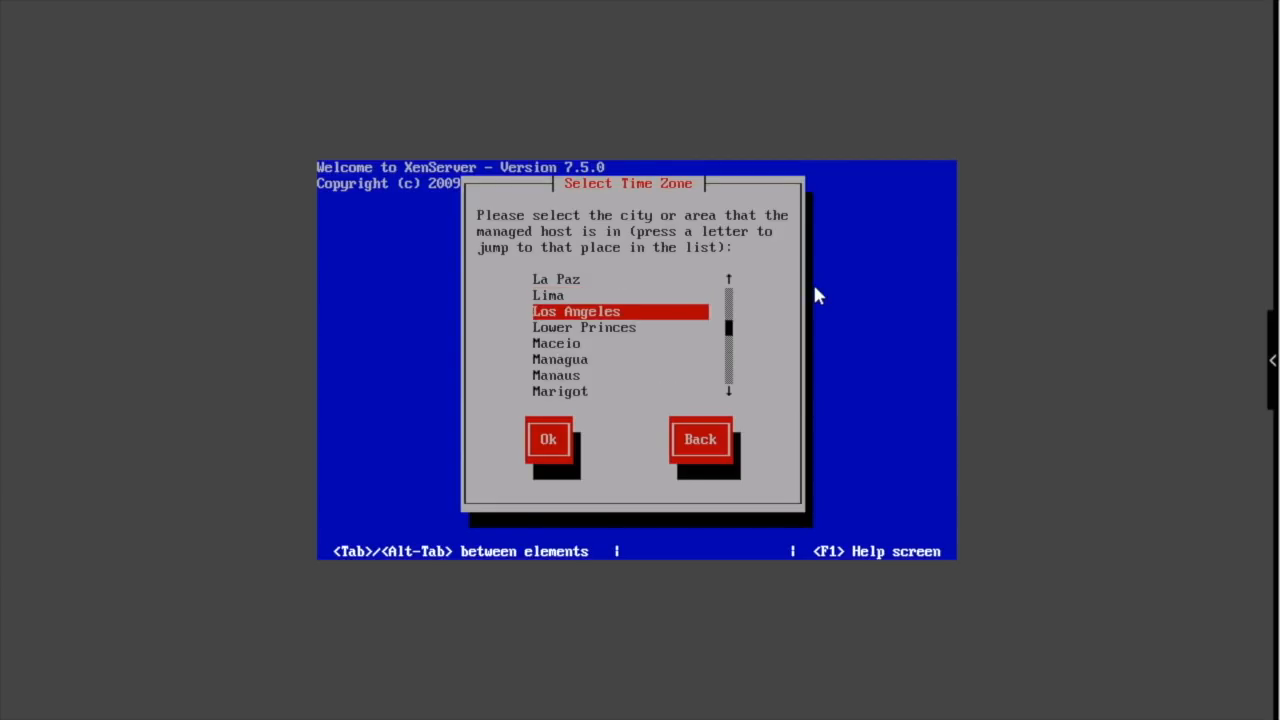
key("Tab")
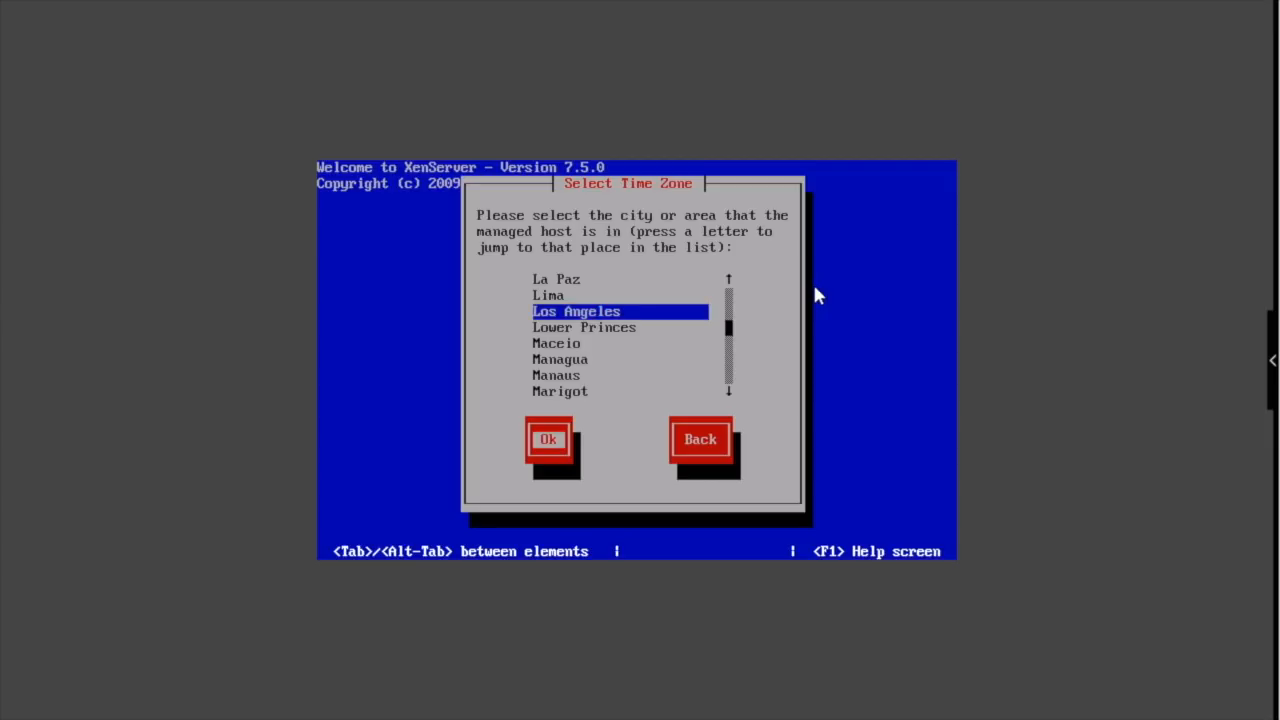
key("Return")
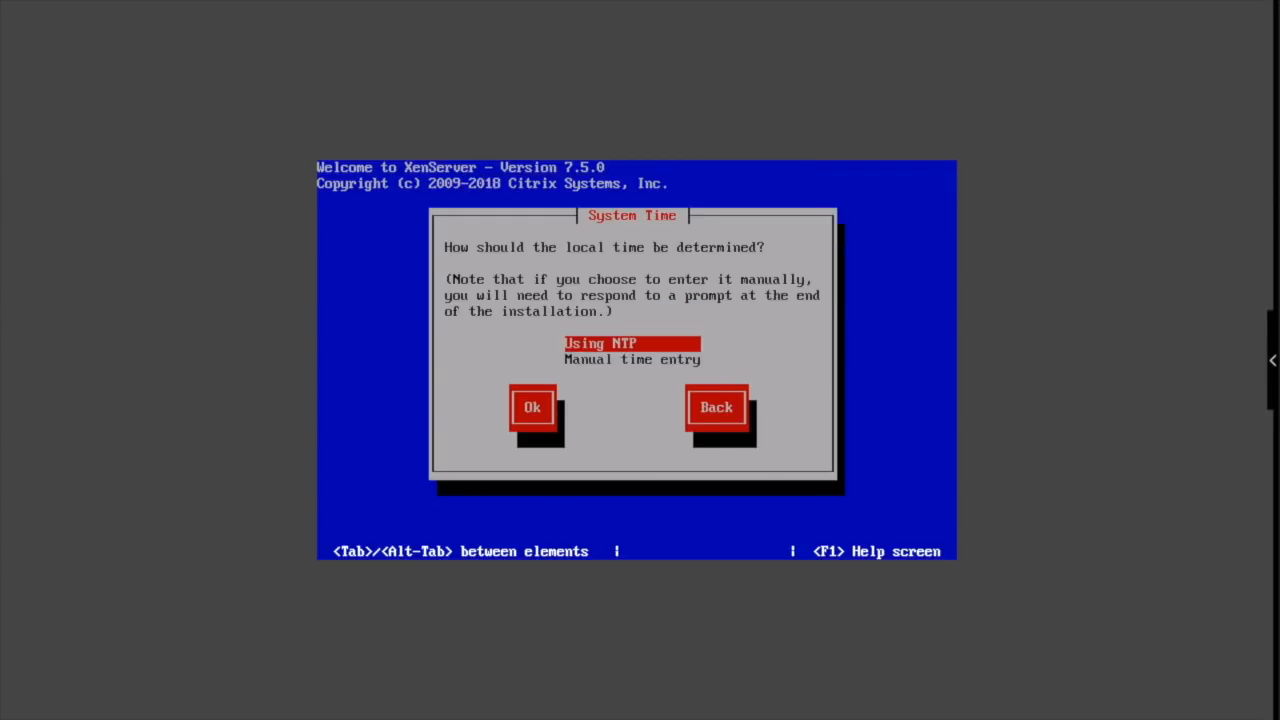
- Have the local time determined using NTP, with 192.168.1.100 as NTP Server 1
key("Tab")
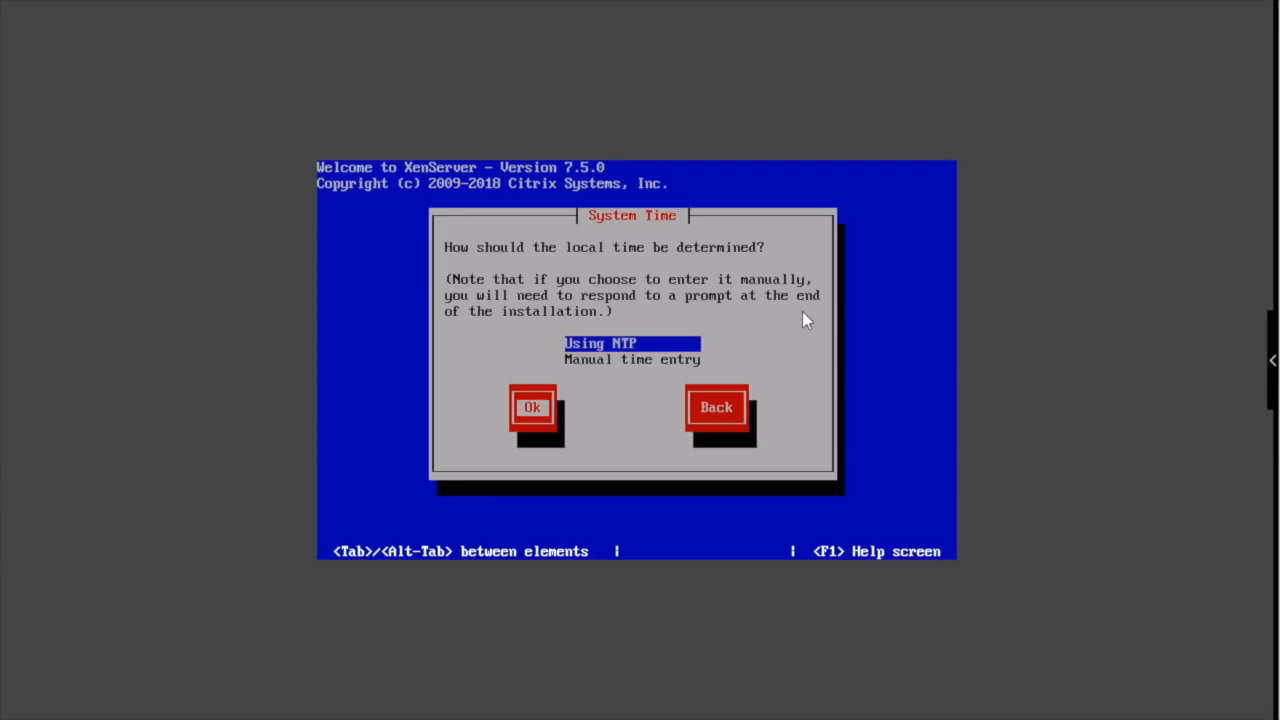
key("Return")
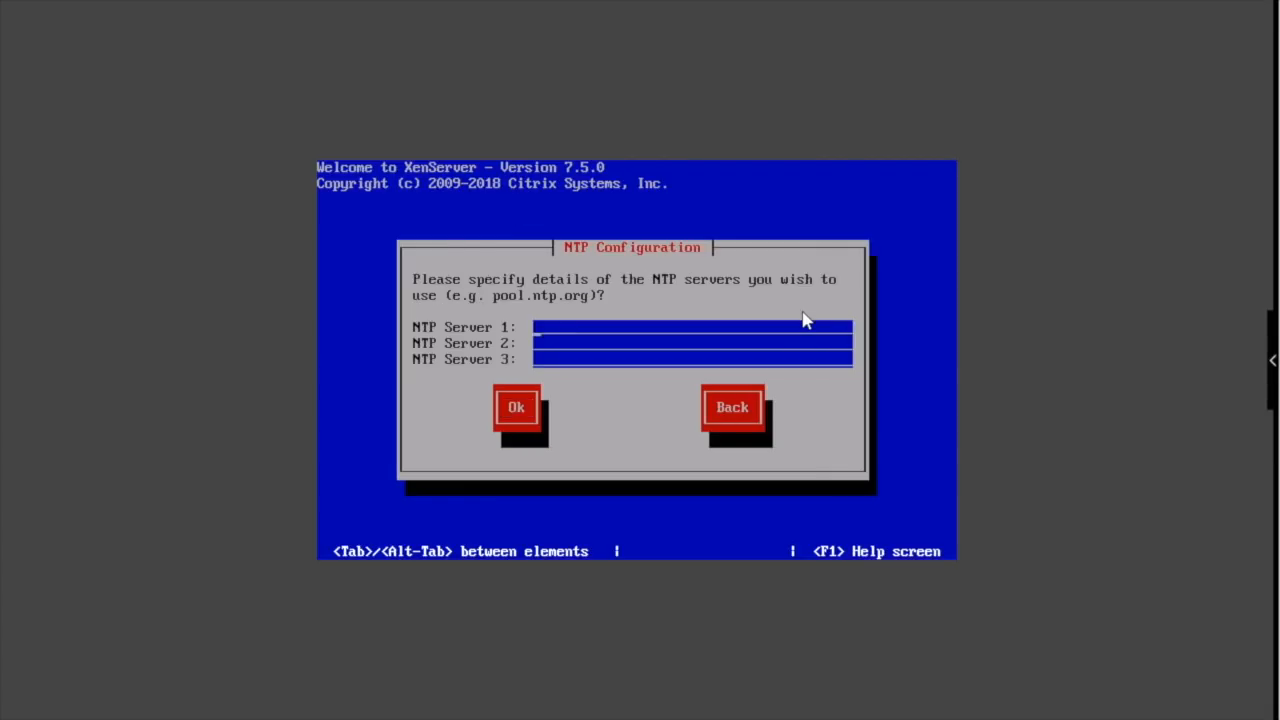
type("192.168.1.100")
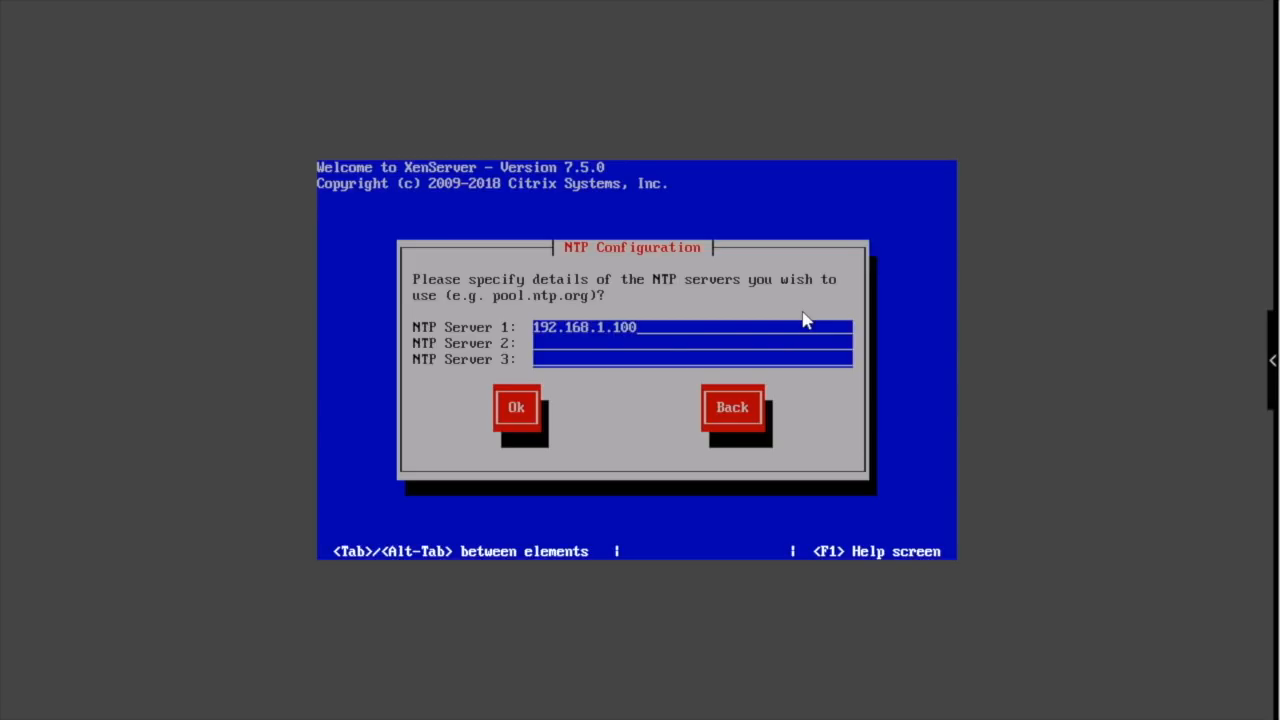
key("Tab")
key("Return")
- Confirm the XenServer installation on disk sda and decline installing any supplemental packs
key("Tab")
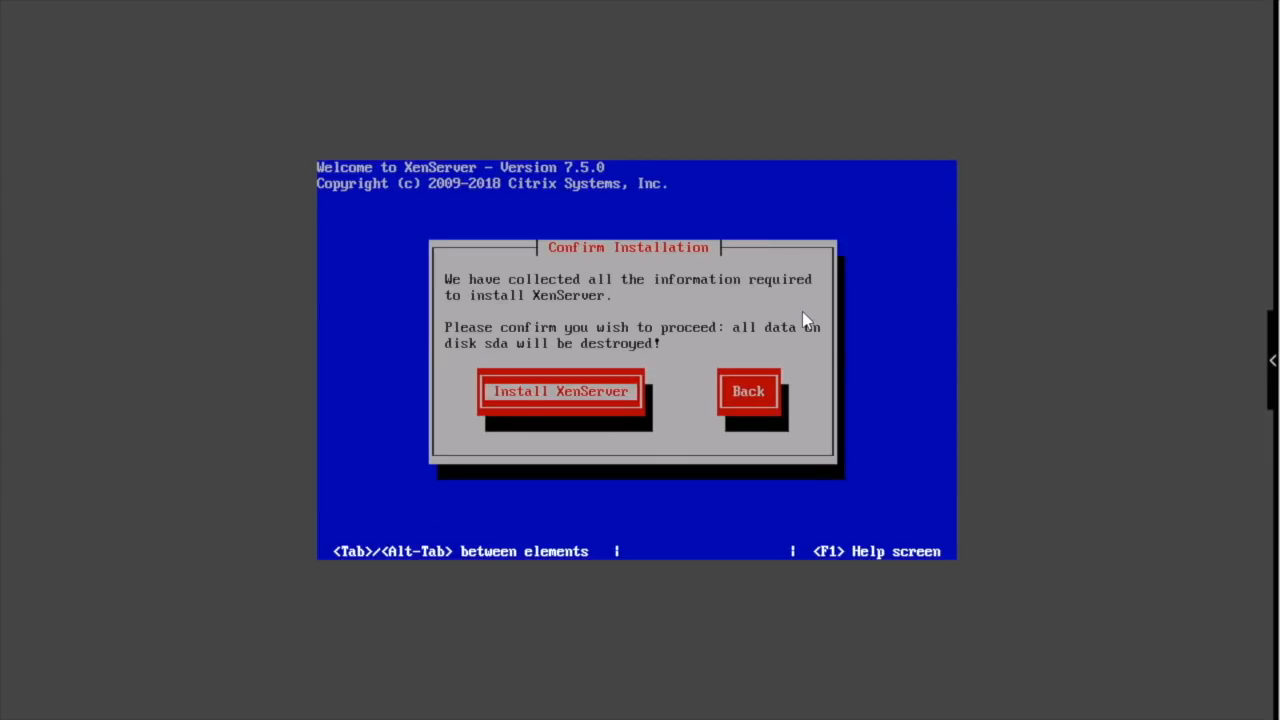
key("Return")
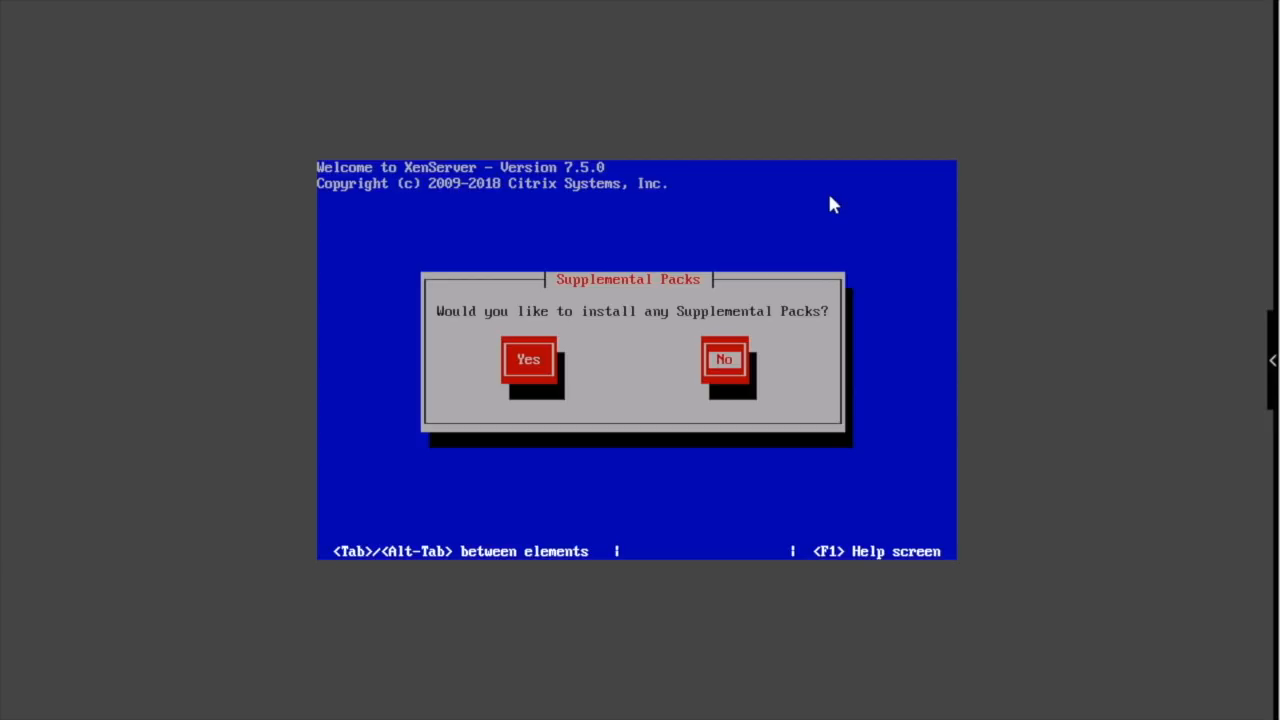
key("Return")
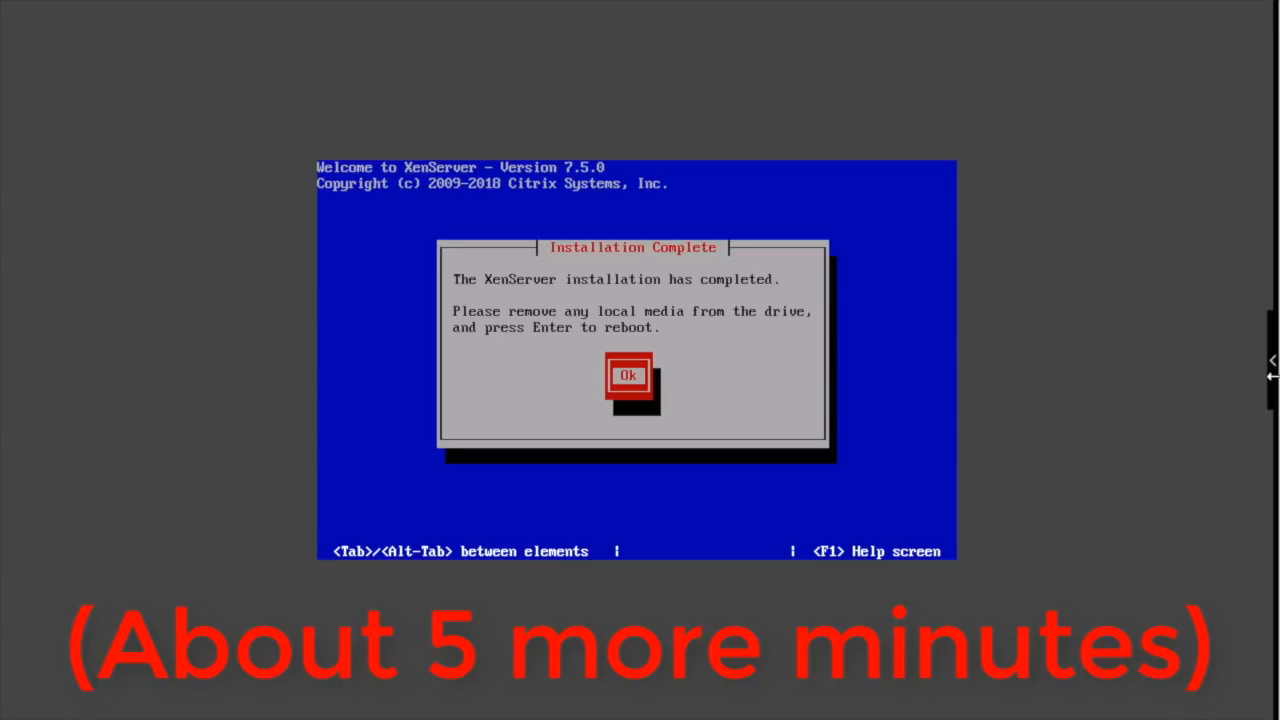
- Remove the installation ISO from the Xen-Server machine by setting its DVD drive to No Media
left_click(1272, 360)
left_click(1178, 496)
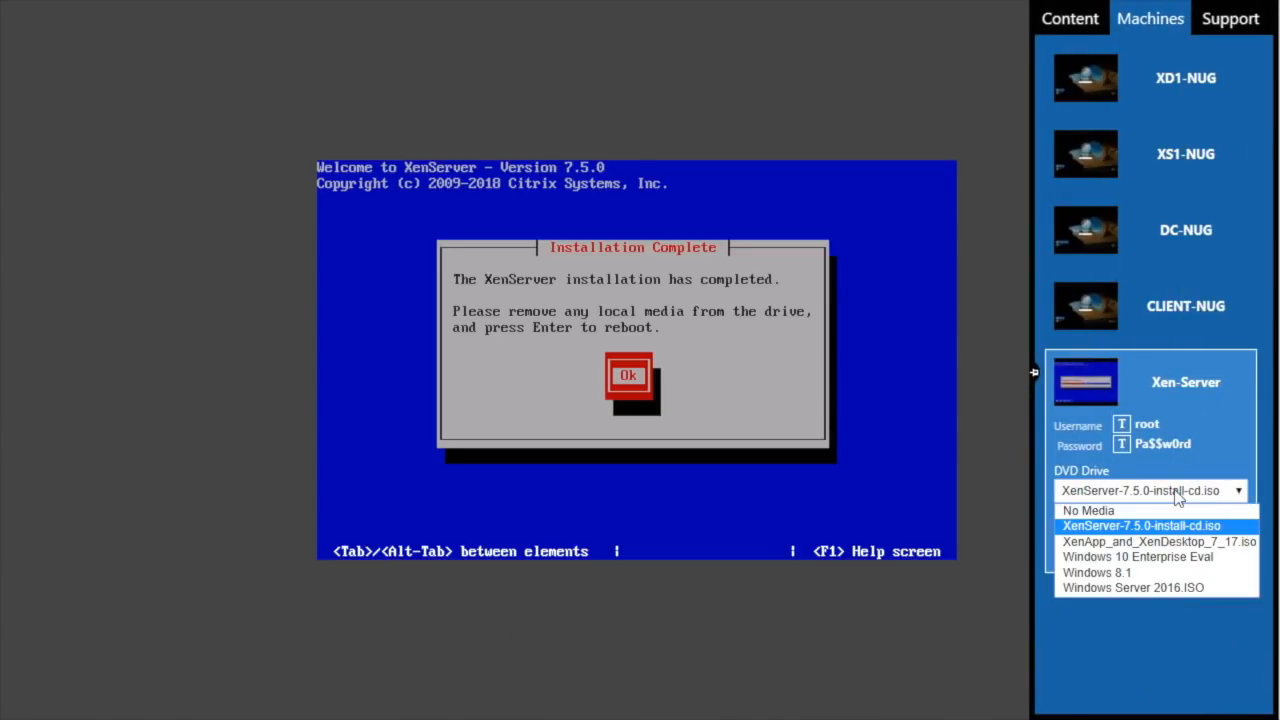
left_click(1122, 514)
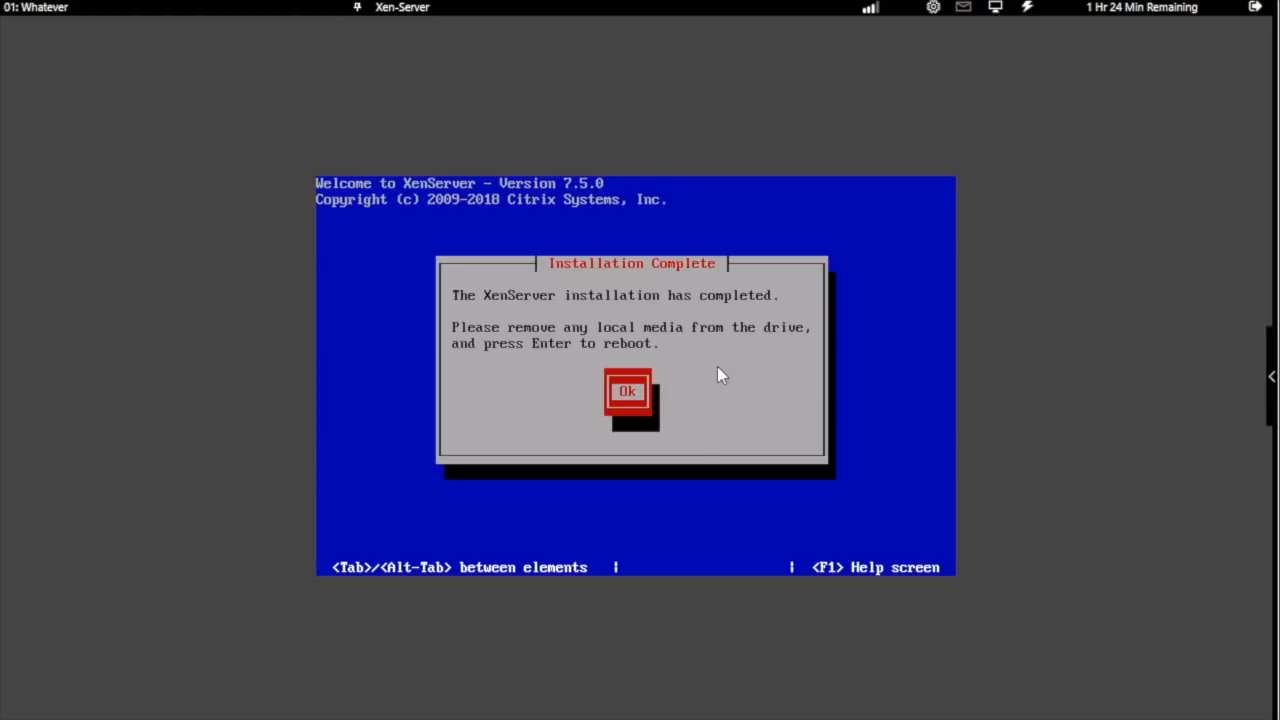
- Reboot the virtual machine to finish the XenServer installation and access the host's configuration console
left_click(996, 12)
left_click(1024, 89)
key("Return")
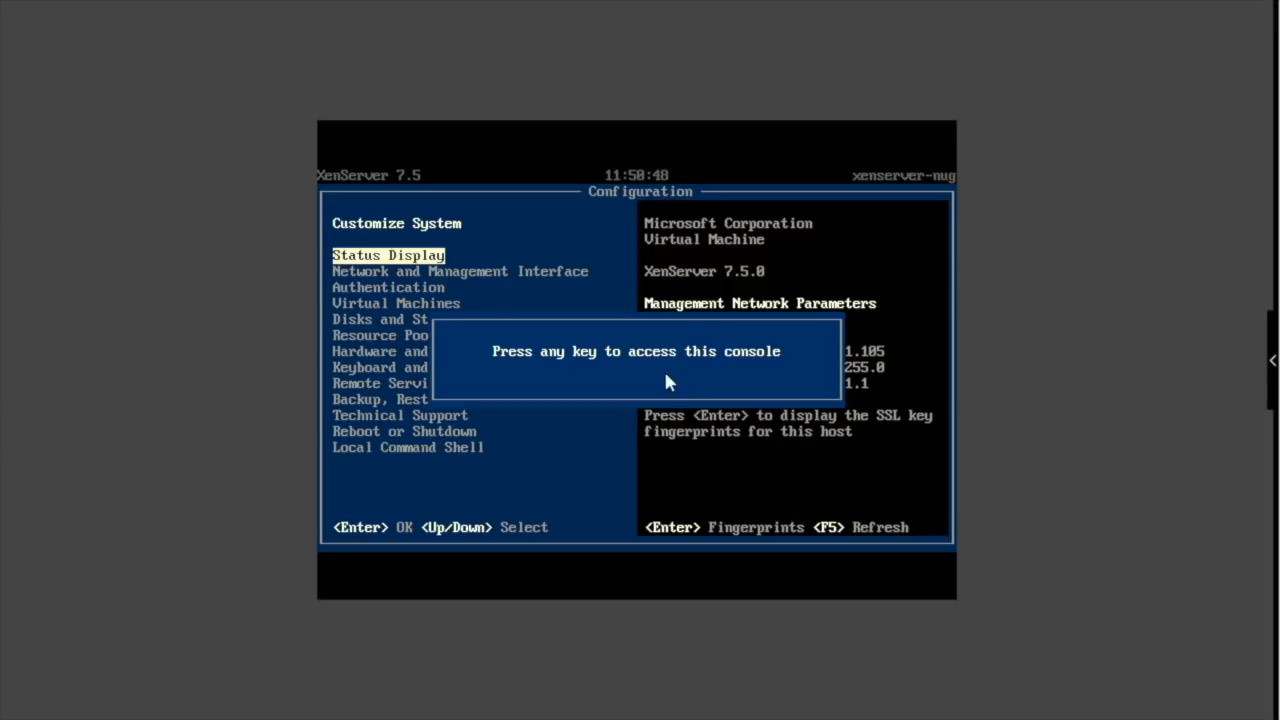
key("Return")
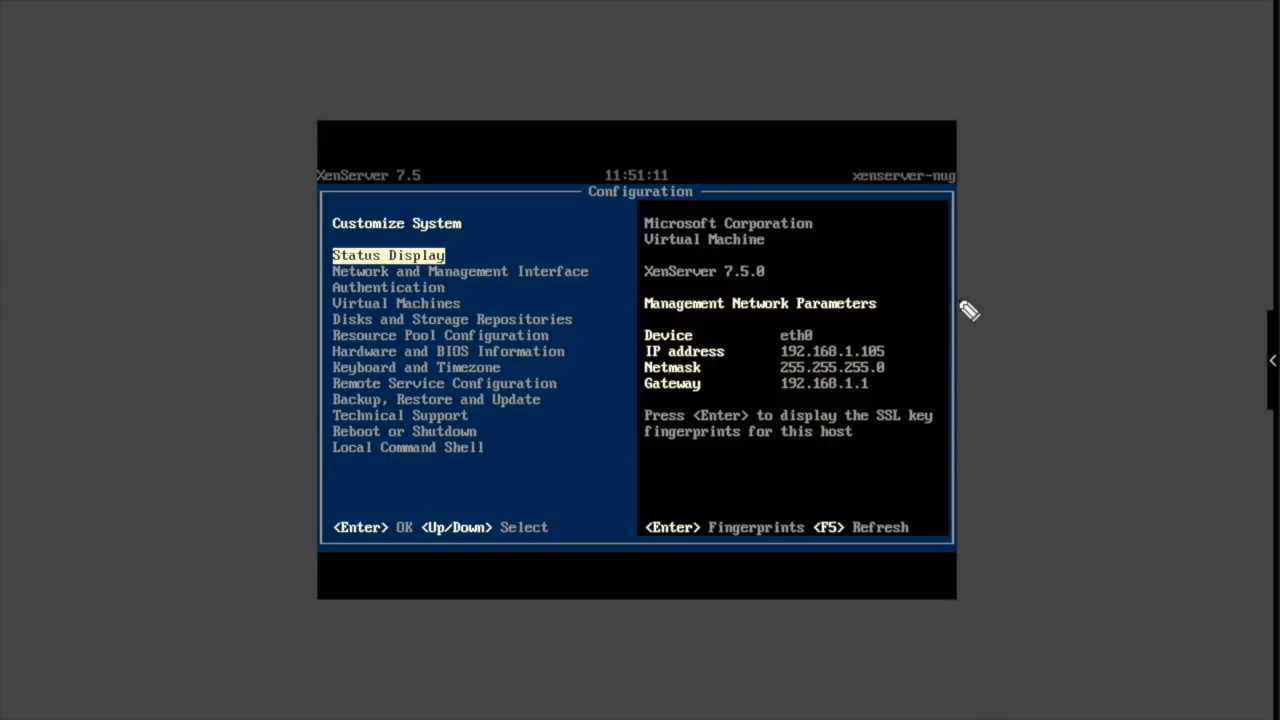
mouse_move(892, 297)
left_mouse_down()
mouse_move(957, 397)
mouse_move(883, 425)
left_mouse_up()
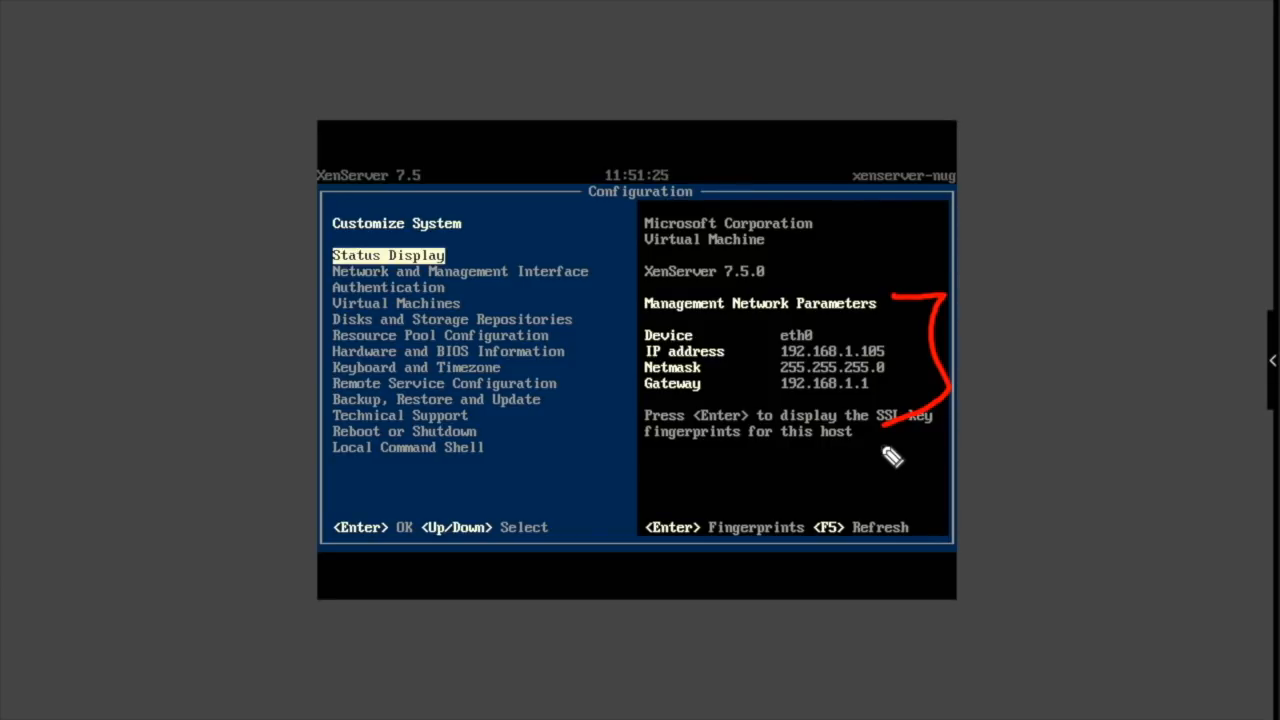
mouse_move(316, 270)
left_mouse_down()
mouse_move(247, 282)
mouse_move(256, 322)
mouse_move(300, 326)
mouse_move(258, 338)
left_mouse_up()
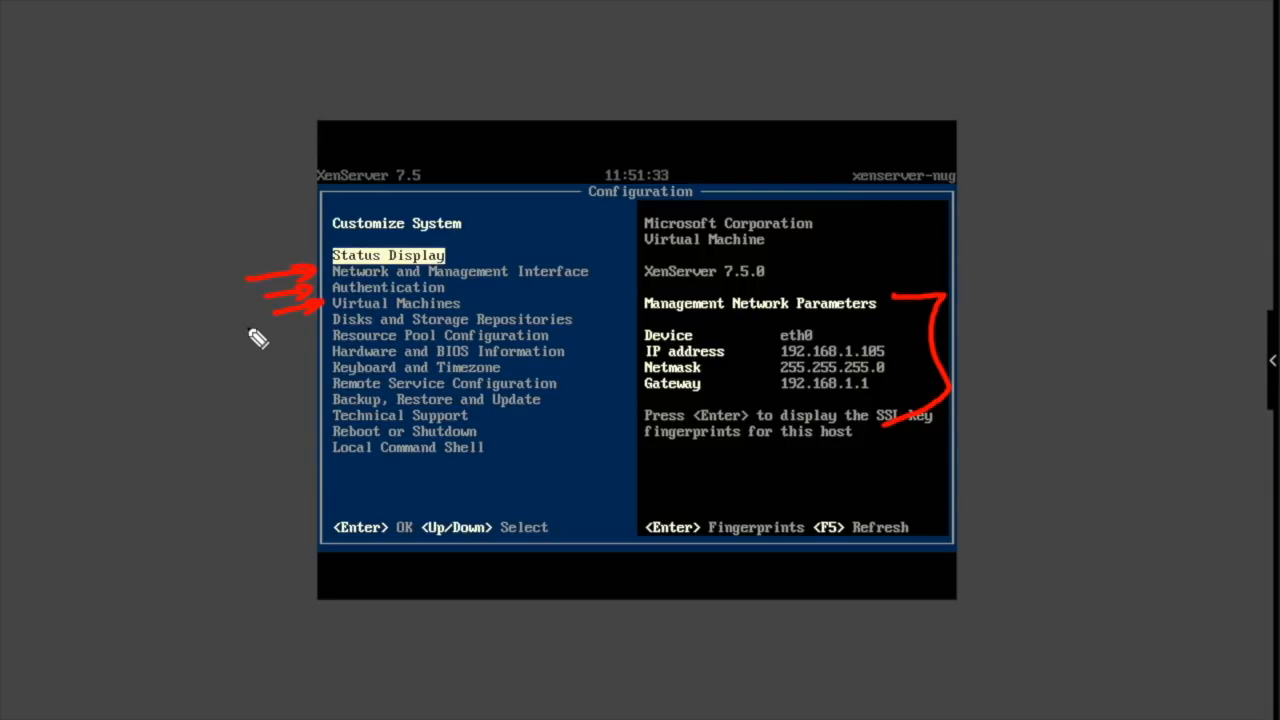
left_click_drag(318, 322, 266, 338)
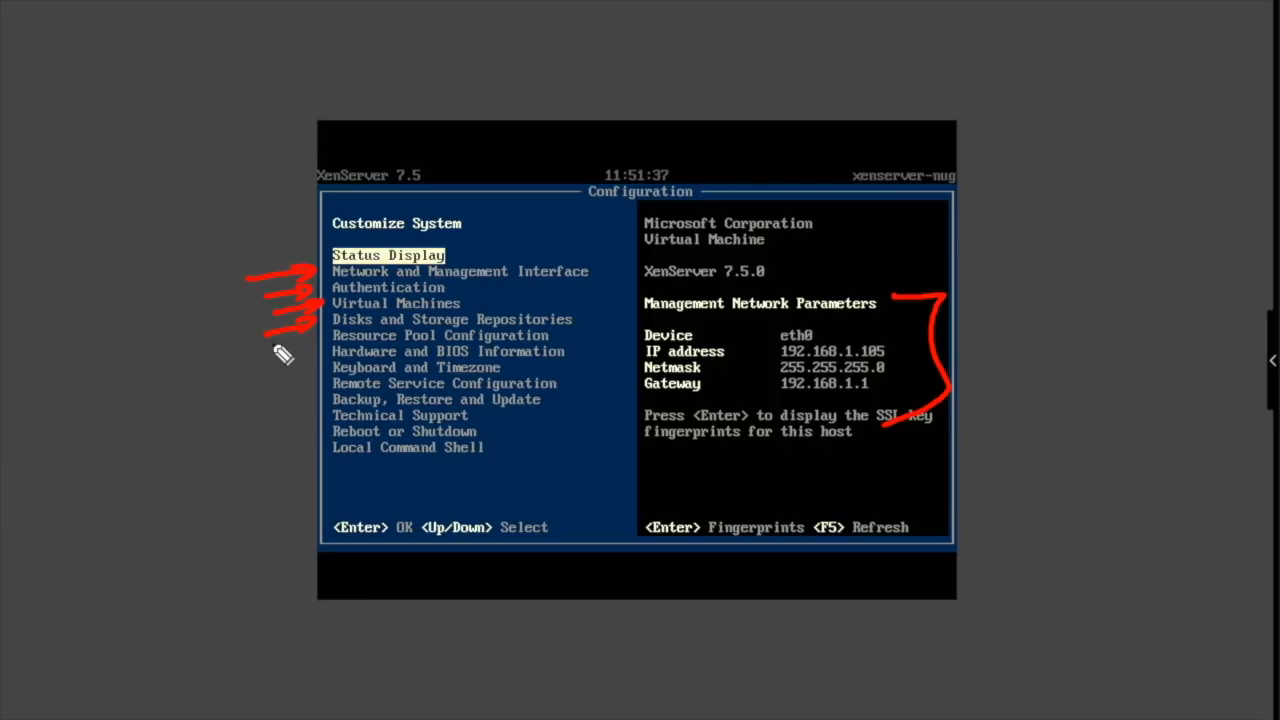
left_click_drag(320, 336, 268, 352)
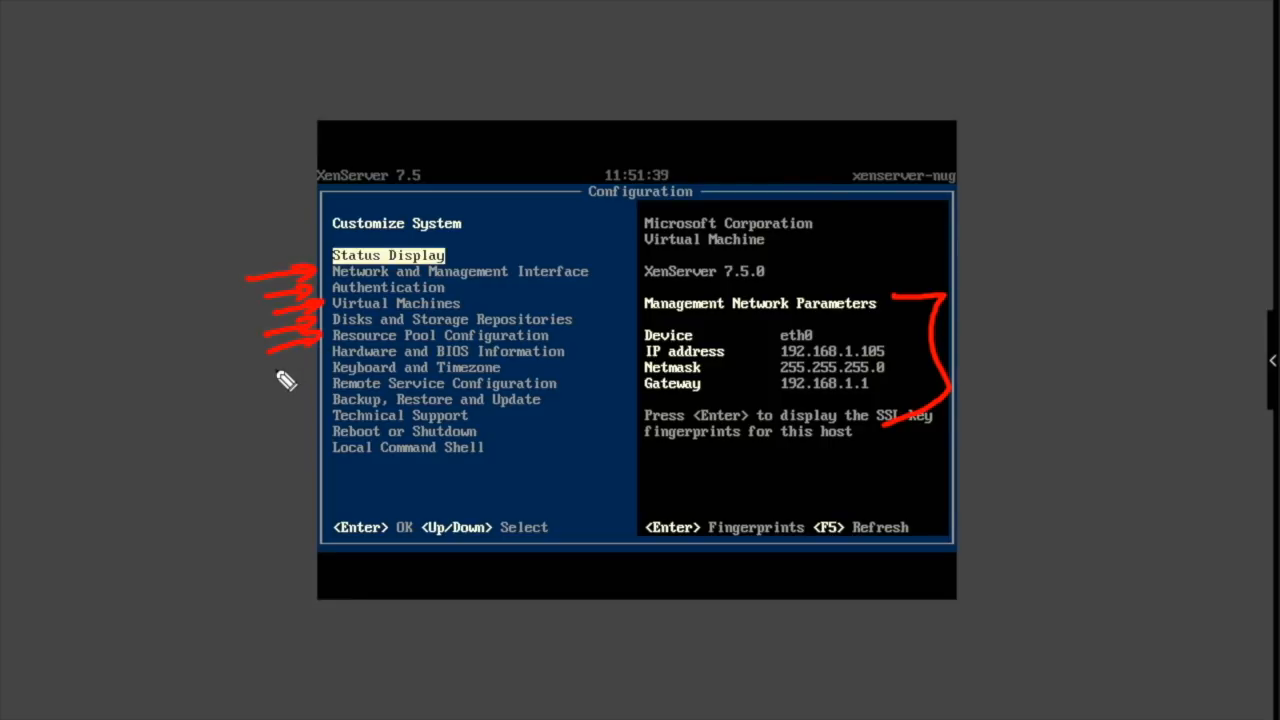
mouse_move(318, 354)
left_mouse_down()
mouse_move(268, 368)
mouse_move(321, 375)
mouse_move(305, 391)
mouse_move(329, 409)
mouse_move(312, 426)
left_mouse_up()
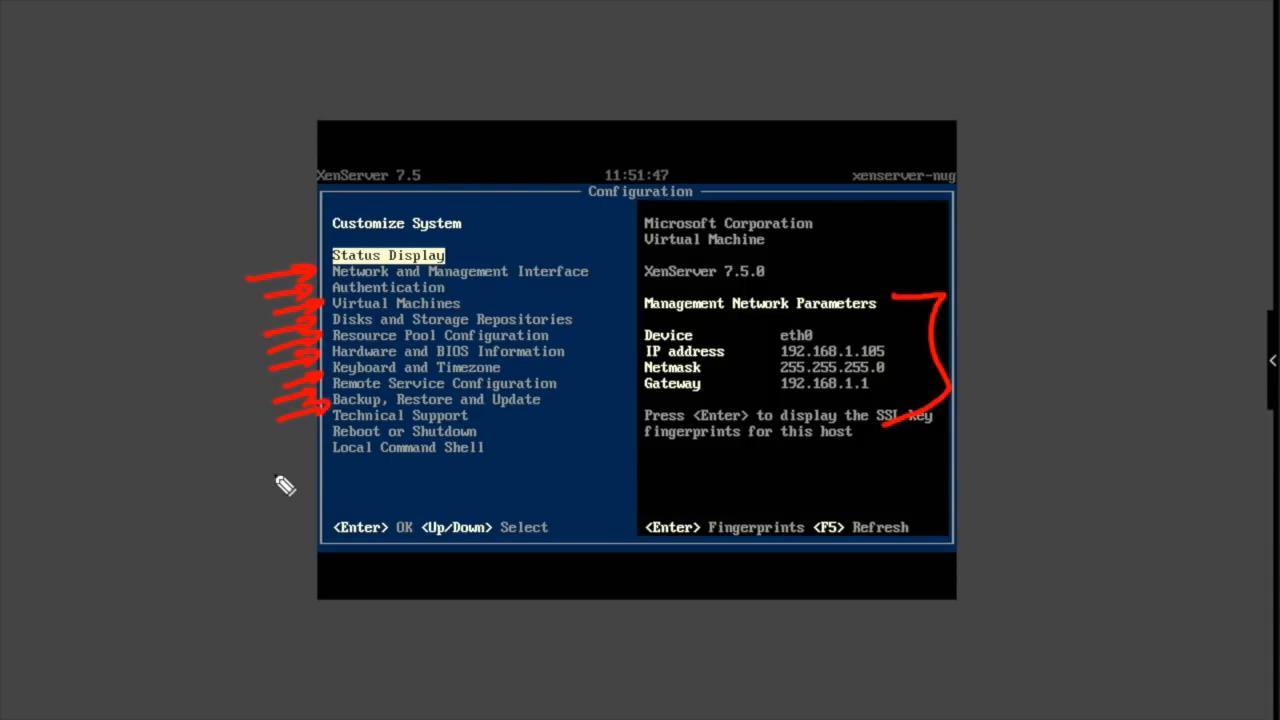
mouse_move(286, 443)
left_mouse_down()
mouse_move(315, 438)
mouse_move(316, 455)
left_mouse_up()
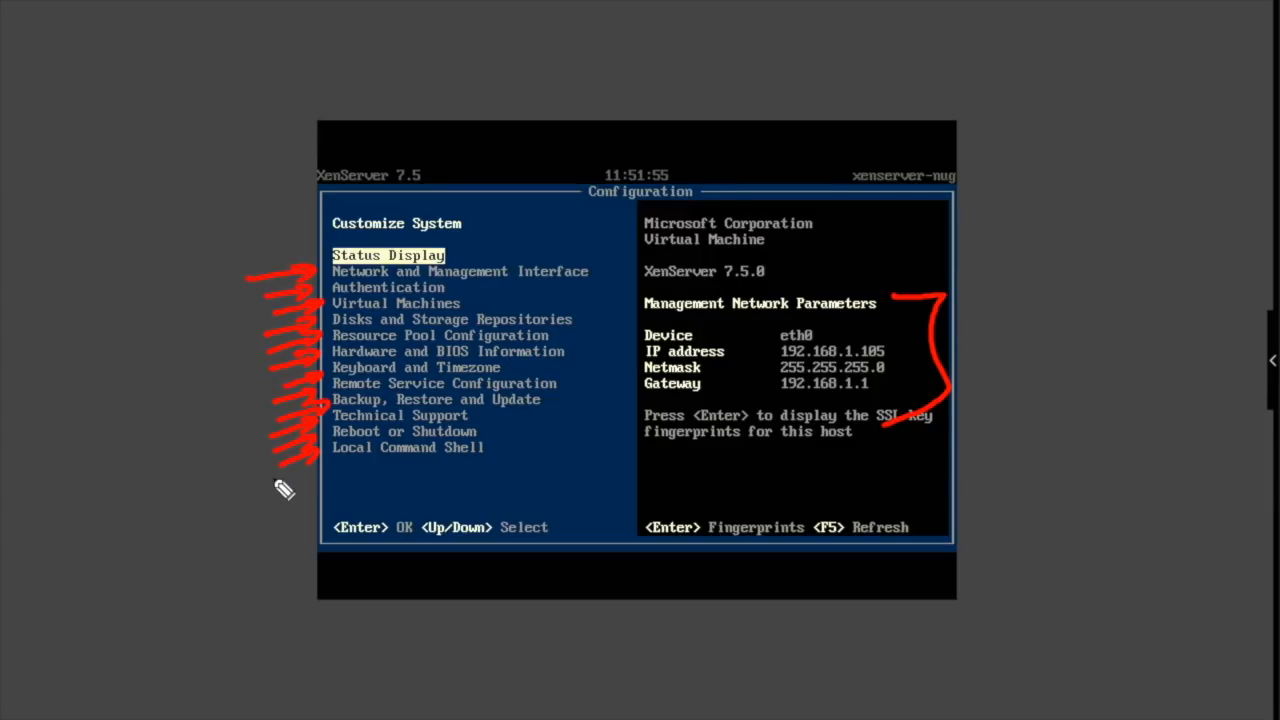
key("Escape")
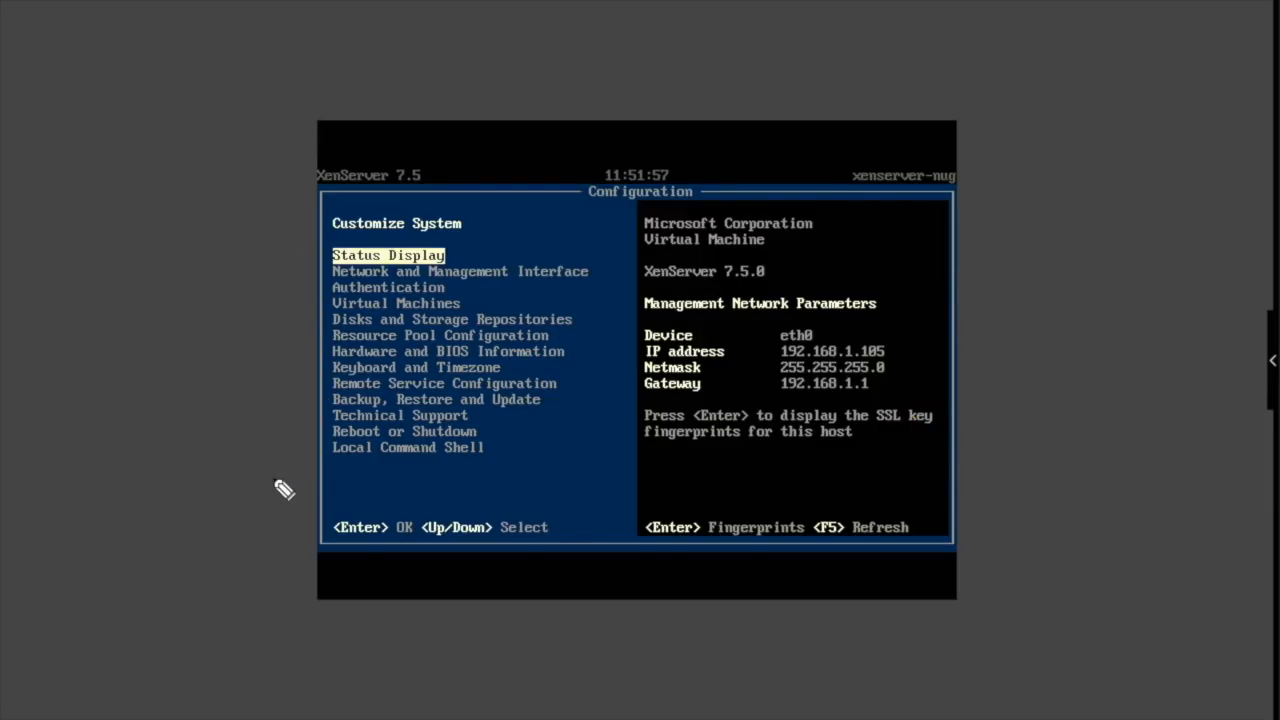